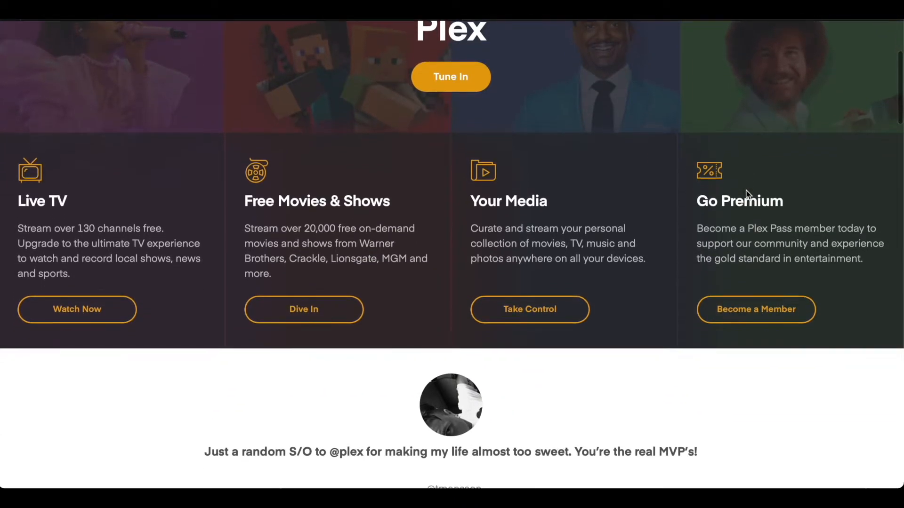
Read through the Plex site and the linuxserver/plex image documentation on Docker Hub
scroll(747, 194, "down", 2)
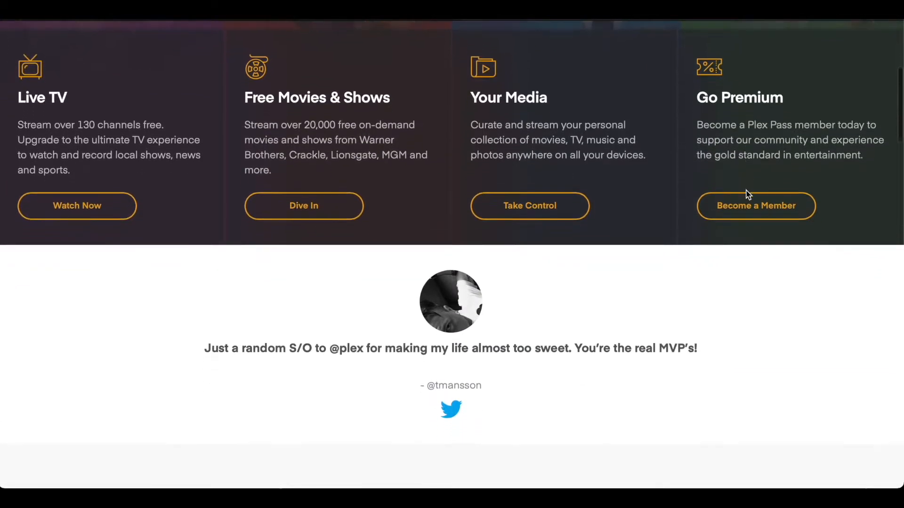
scroll(747, 194, "down", 2)
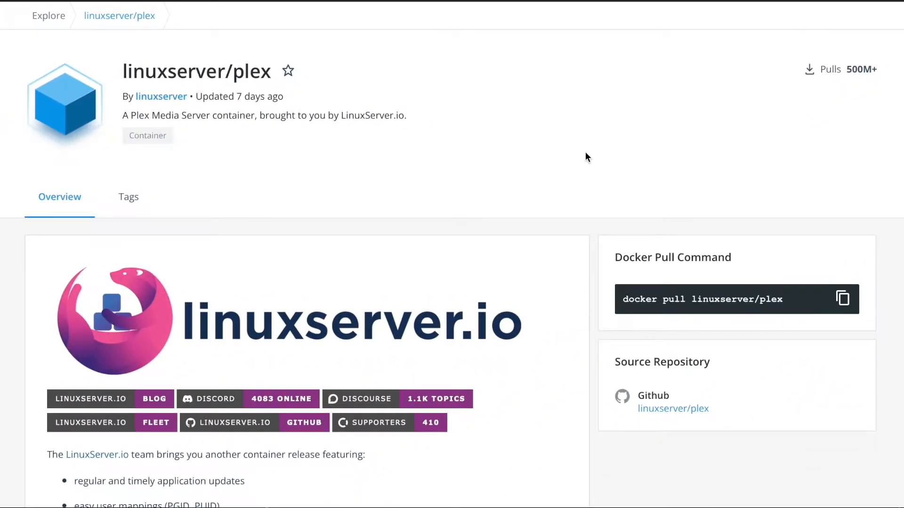
scroll(586, 153, "down", 1)
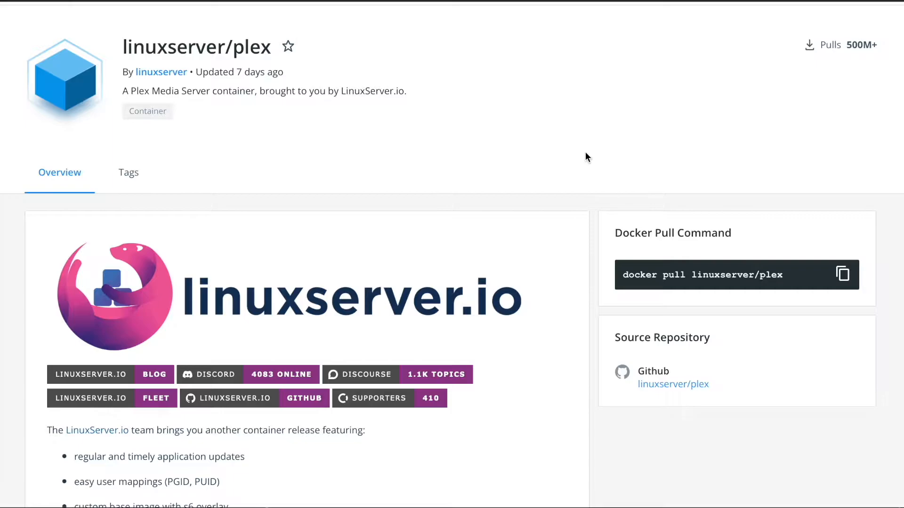
scroll(586, 153, "down", 3)
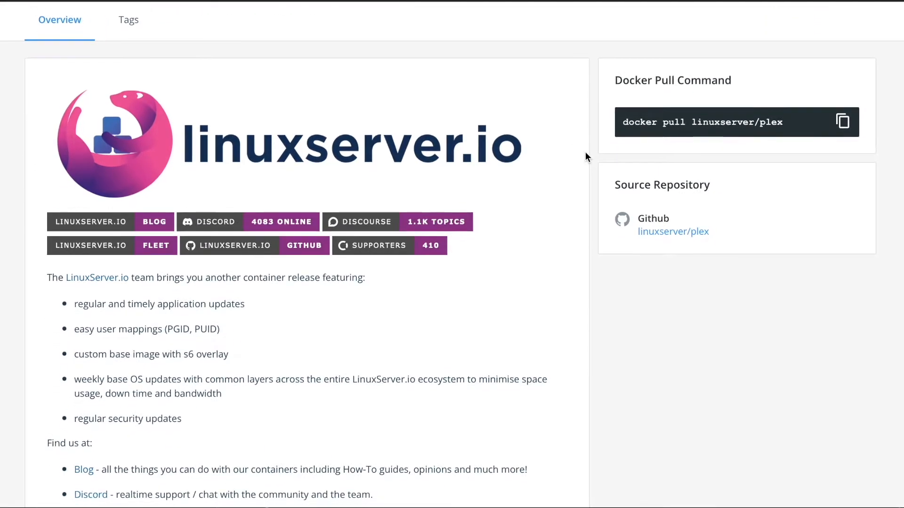
scroll(585, 155, "down", 3)
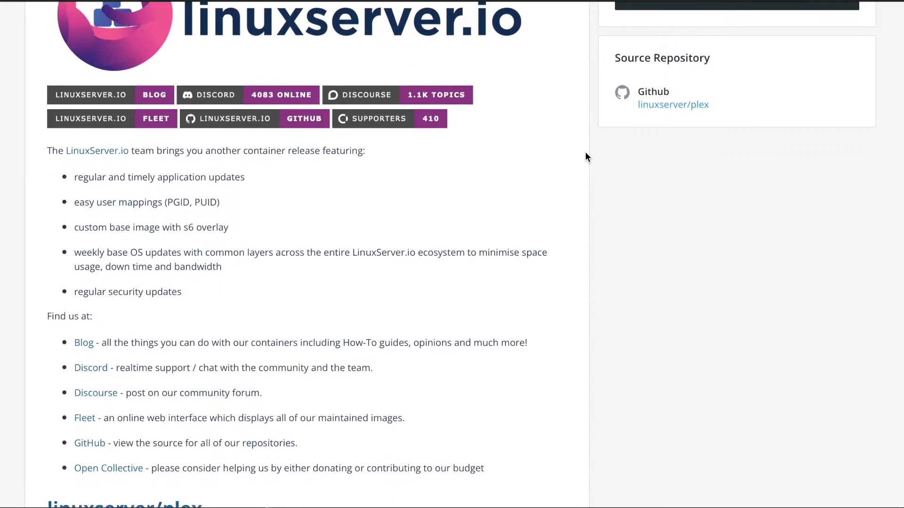
scroll(586, 152, "down", 4)
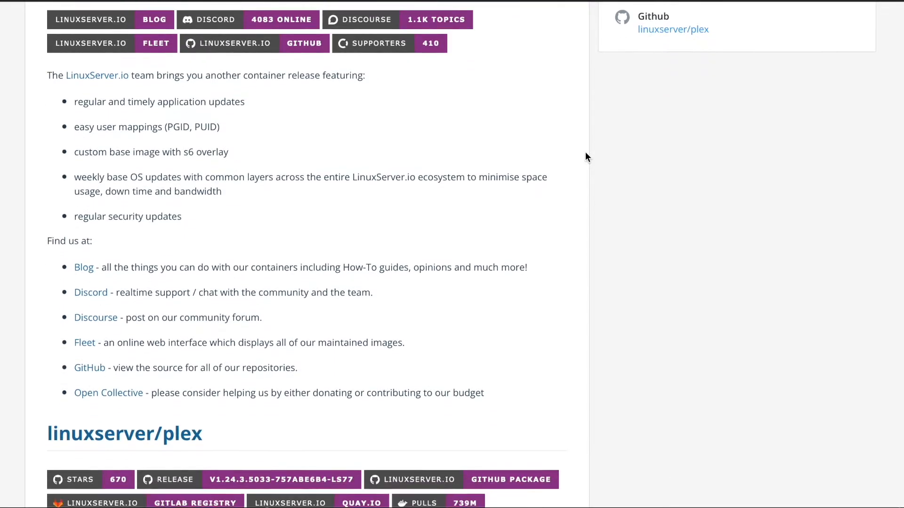
scroll(586, 156, "down", 4)
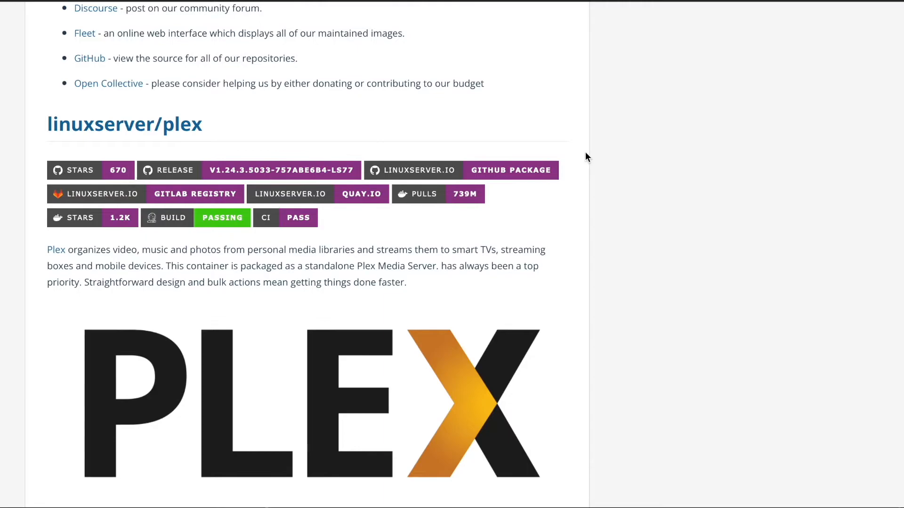
scroll(586, 157, "down", 5)
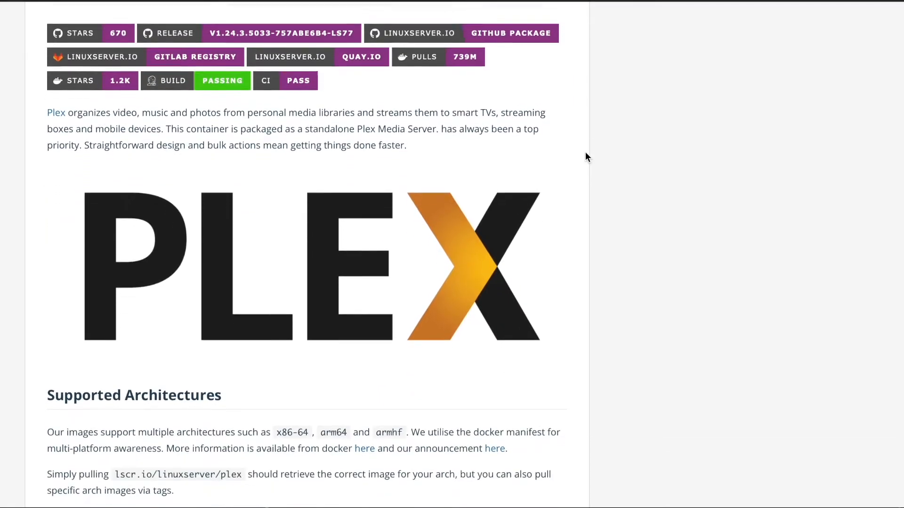
scroll(585, 153, "down", 3)
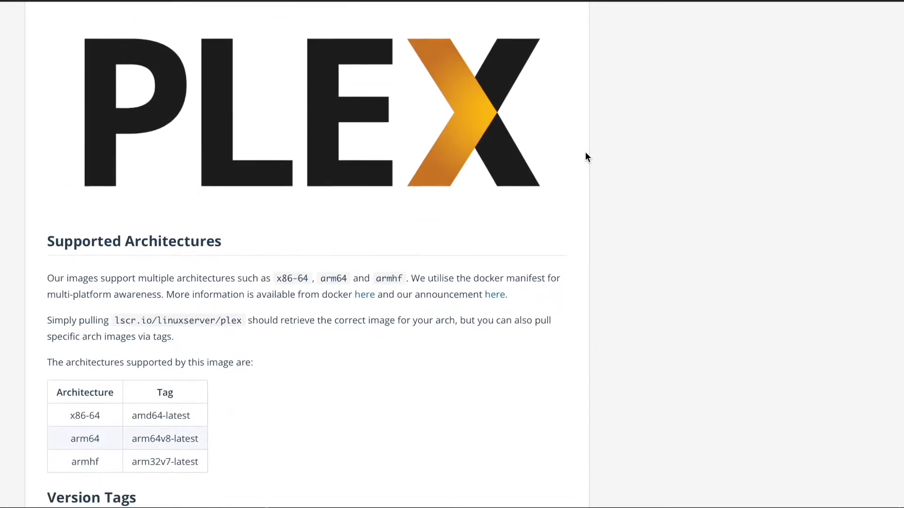
scroll(586, 156, "down", 2)
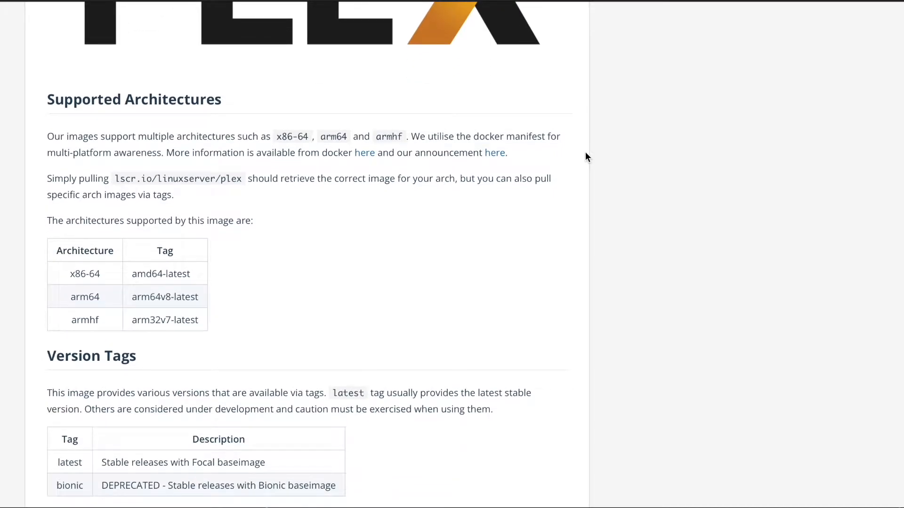
scroll(586, 156, "down", 2)
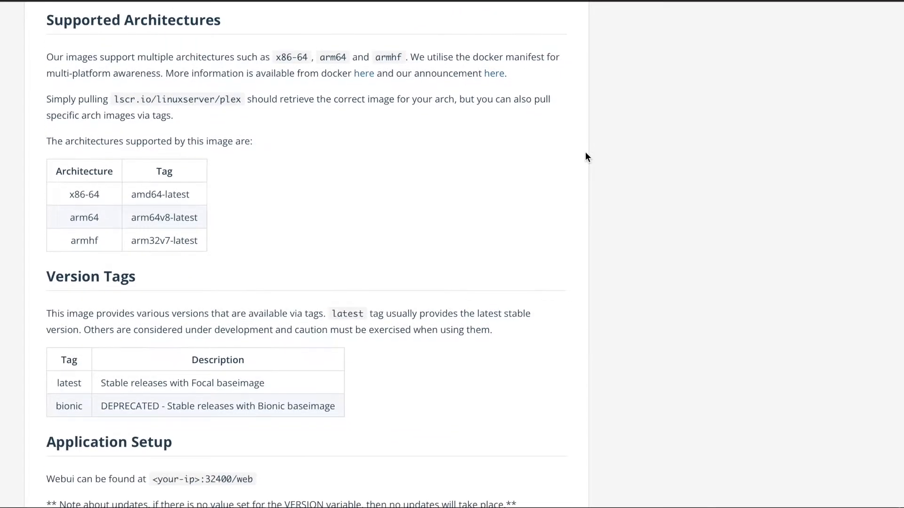
scroll(586, 153, "down", 3)
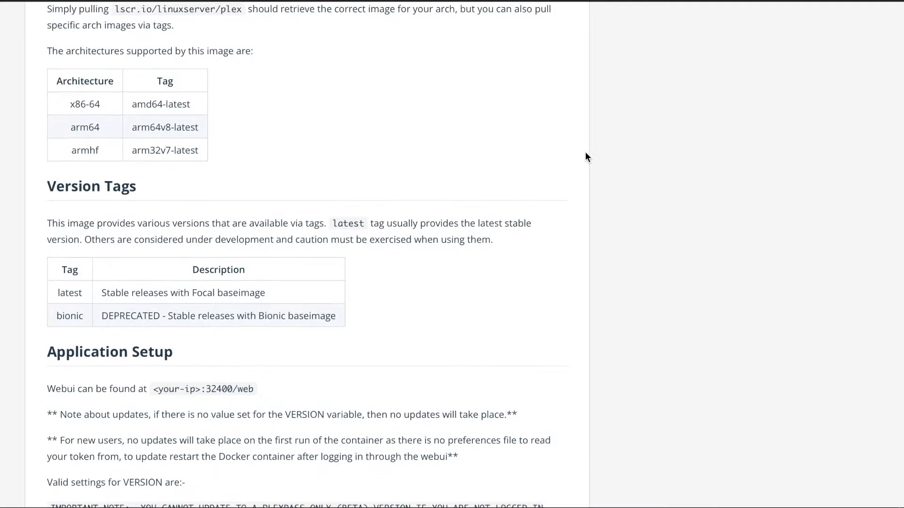
scroll(585, 155, "down", 2)
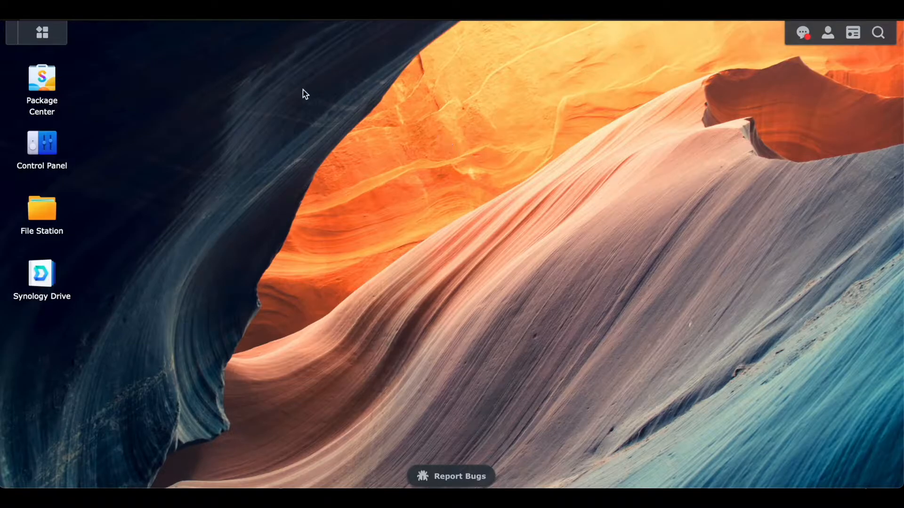
Create a shared folder named Media on Volume 1 without encryption, then close Control Panel
left_click(52, 142)
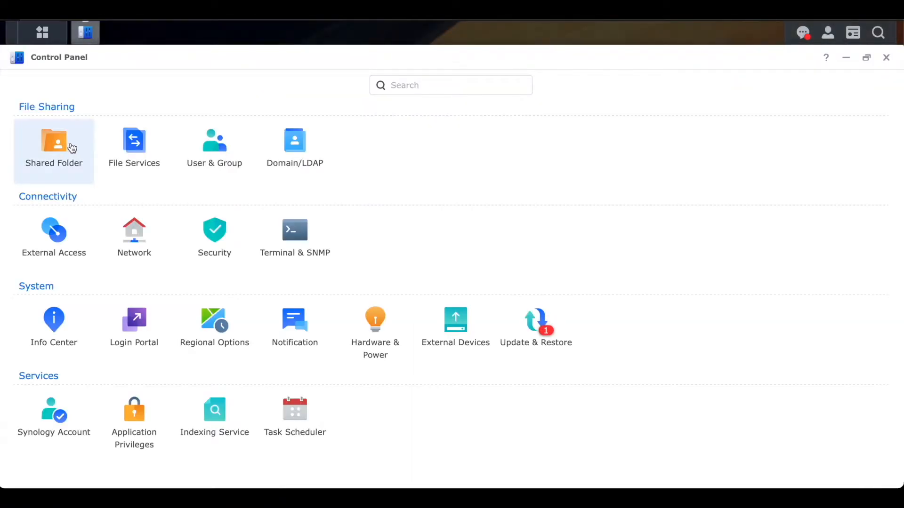
left_click(72, 149)
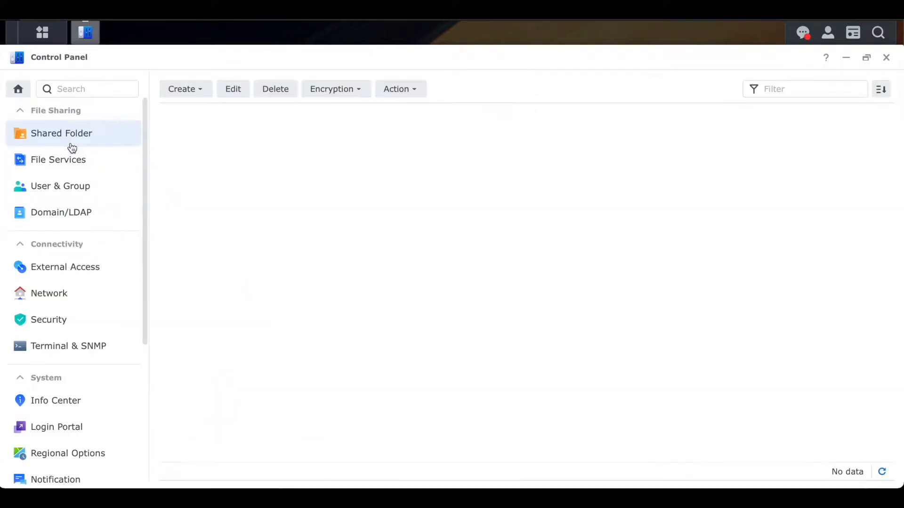
left_click(192, 98)
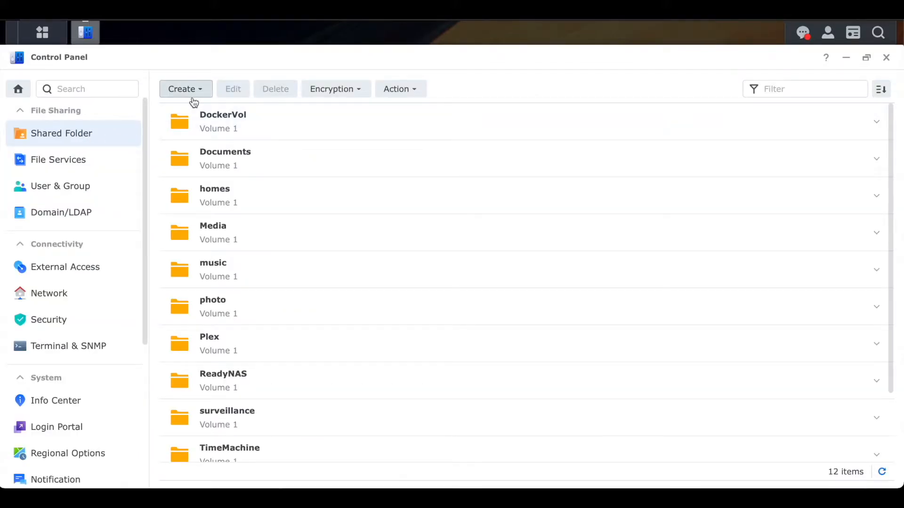
left_click(202, 113)
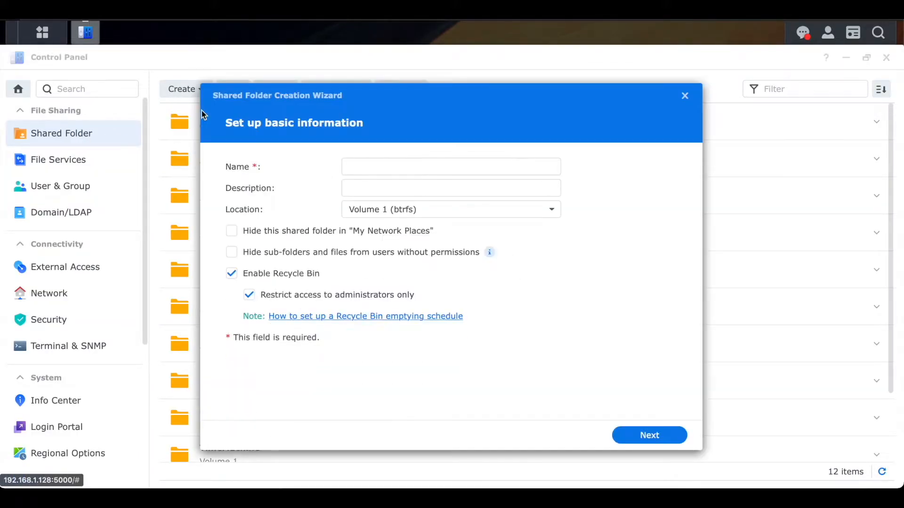
left_click(380, 165)
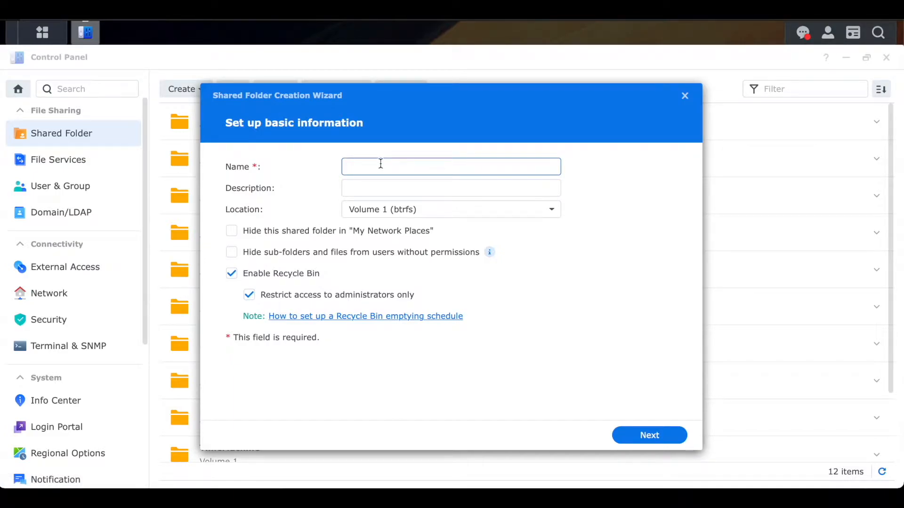
type("Media")
left_click(643, 433)
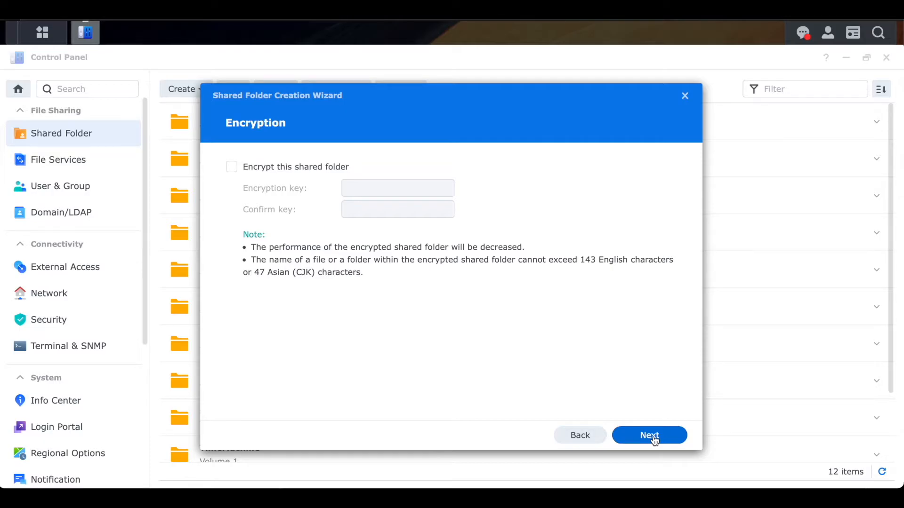
left_click(654, 439)
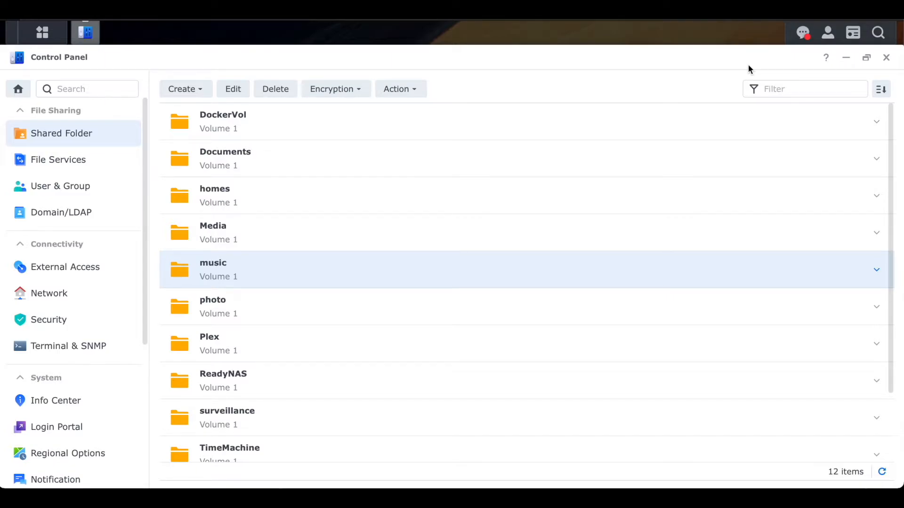
left_click(382, 240)
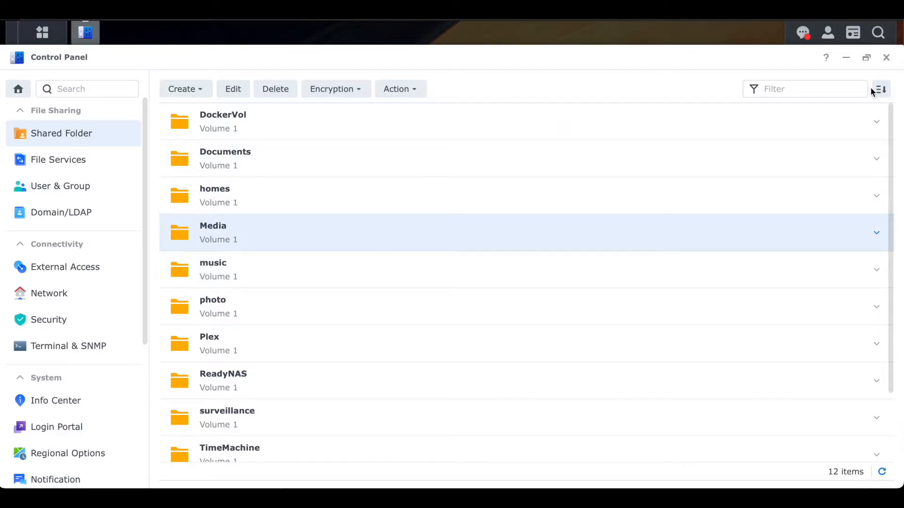
left_click(887, 59)
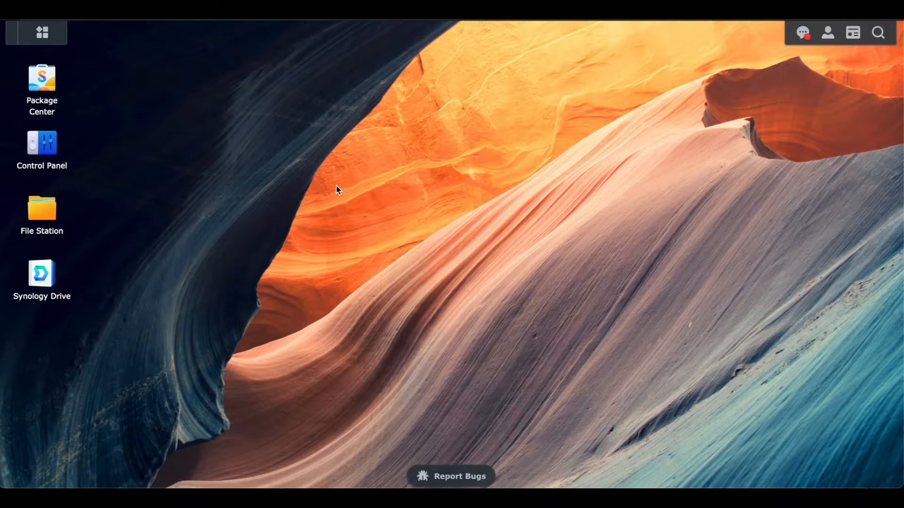
Enable showing beta versions in the Package Center settings
left_click(51, 85)
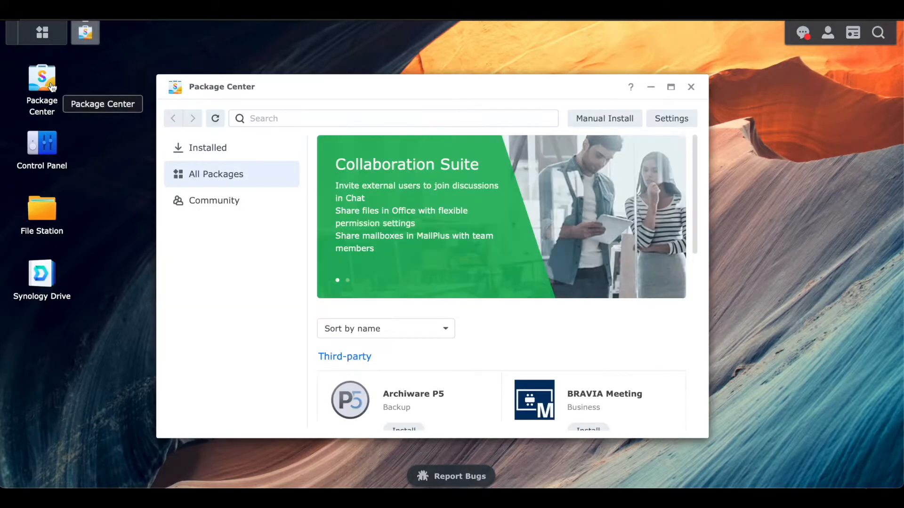
left_click(680, 126)
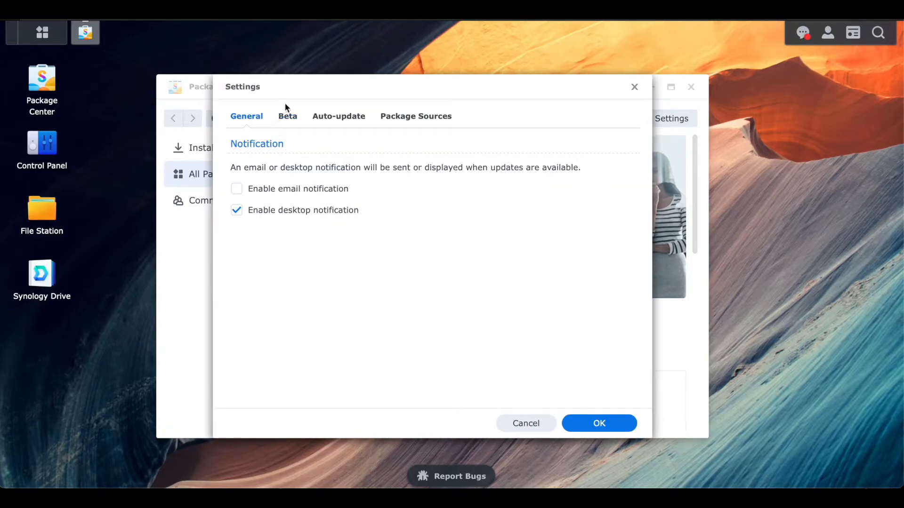
left_click(291, 121)
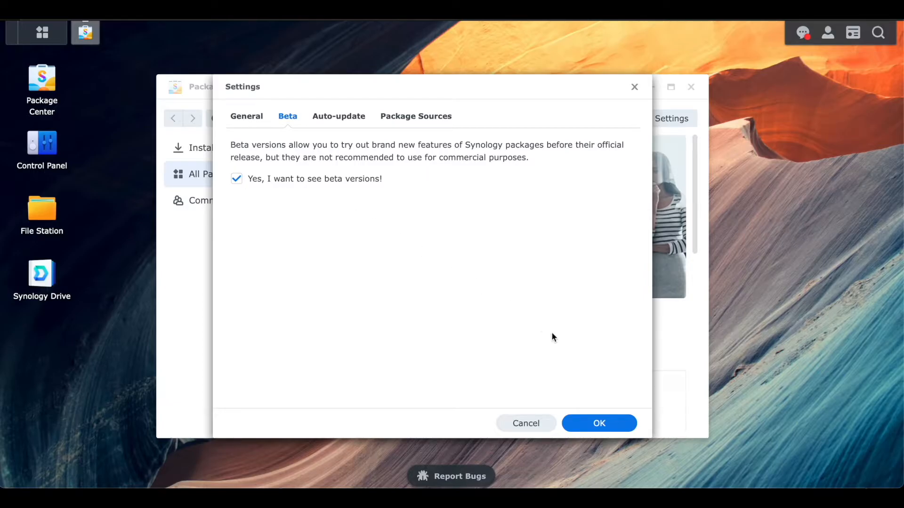
left_click(578, 425)
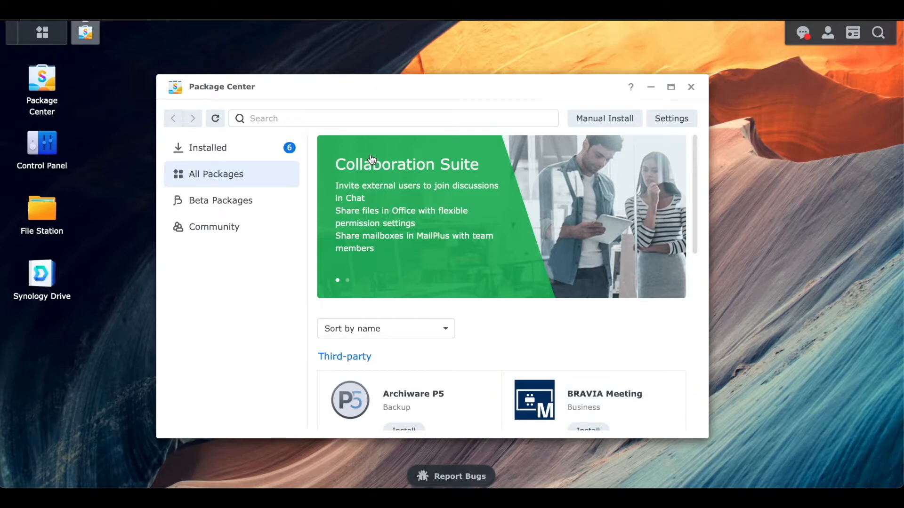
Search Package Center for docker, join the Docker beta package to install it, and close Package Center
left_click(340, 120)
type("docker")
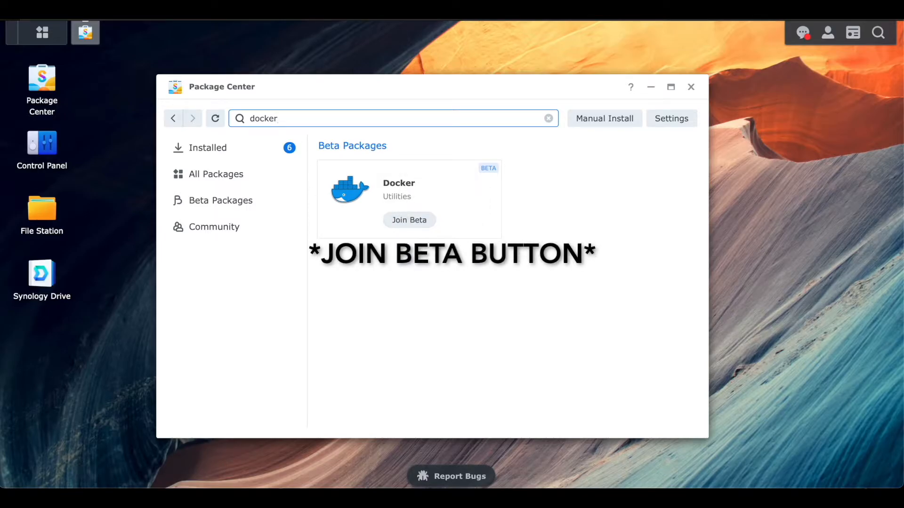
left_click(422, 230)
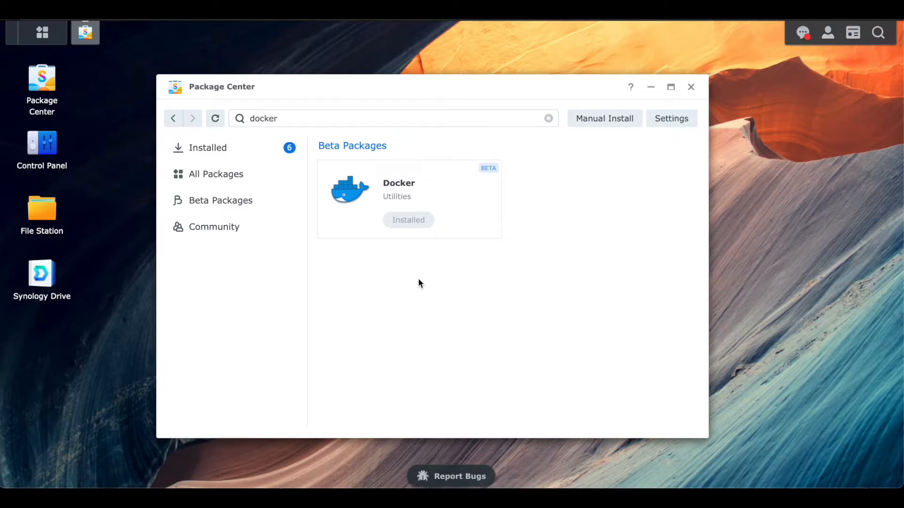
left_click(692, 92)
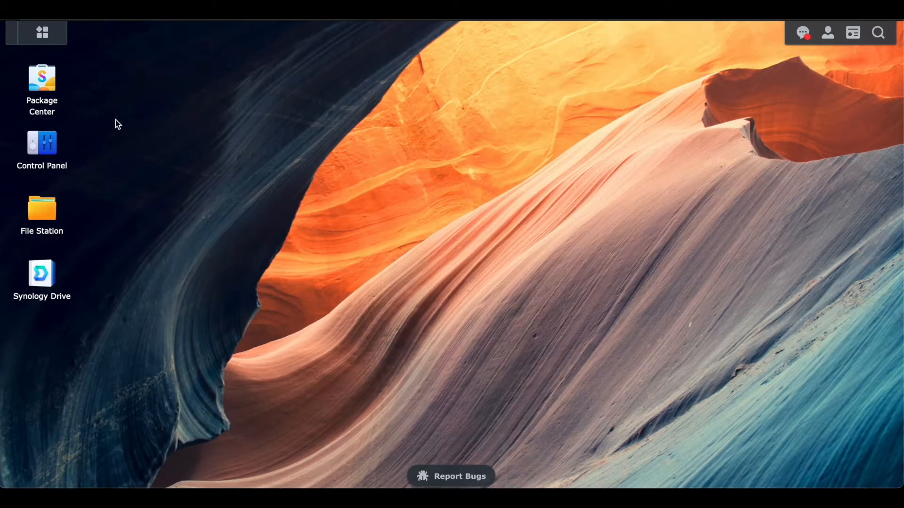
Open Docker, search the registry for plex, and download the linuxserver/plex image with the latest tag
left_click(57, 33)
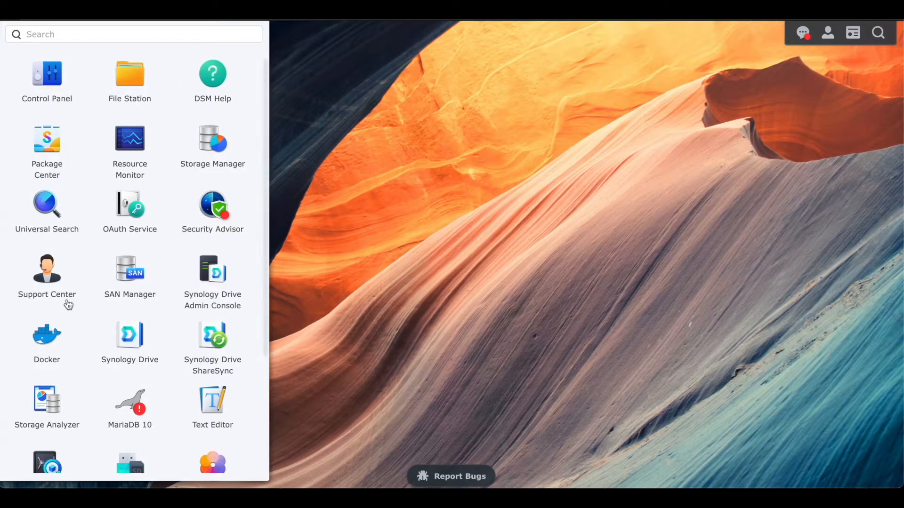
left_click(46, 338)
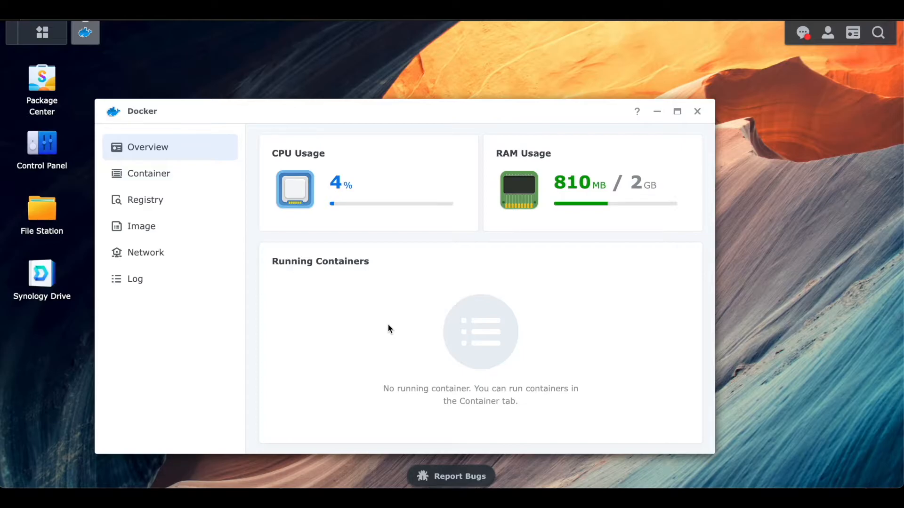
left_click(193, 202)
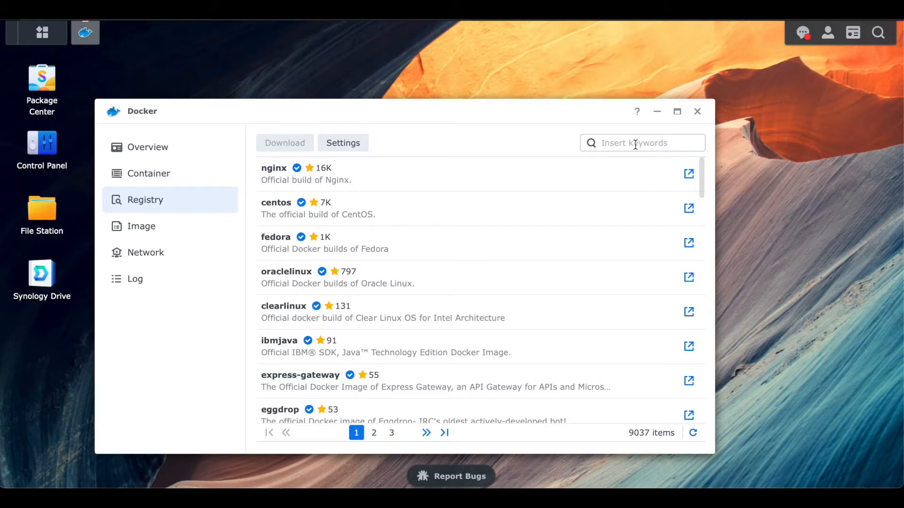
left_click(635, 144)
type("plex")
key("Return")
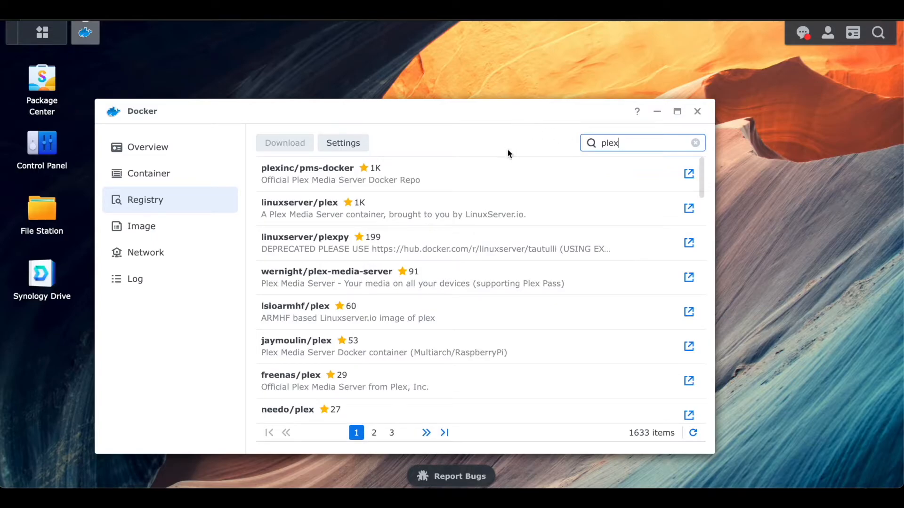
double_click(384, 217)
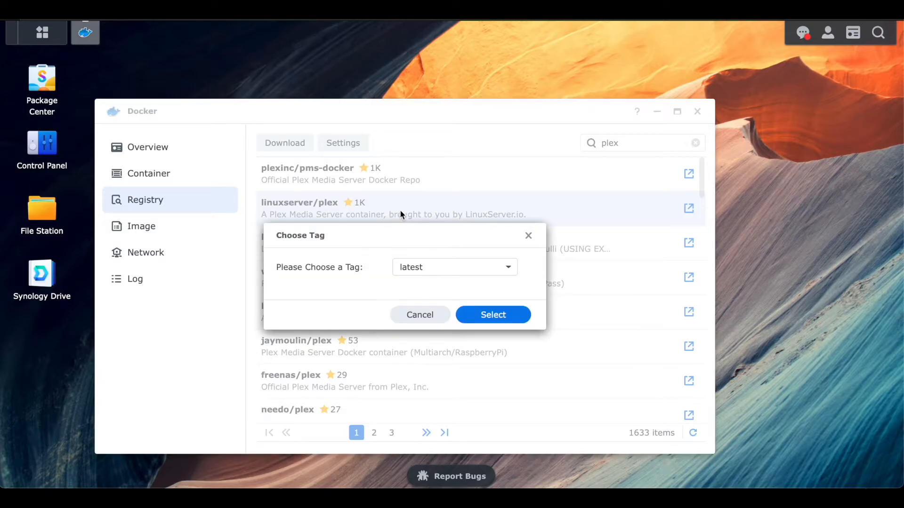
left_click(476, 316)
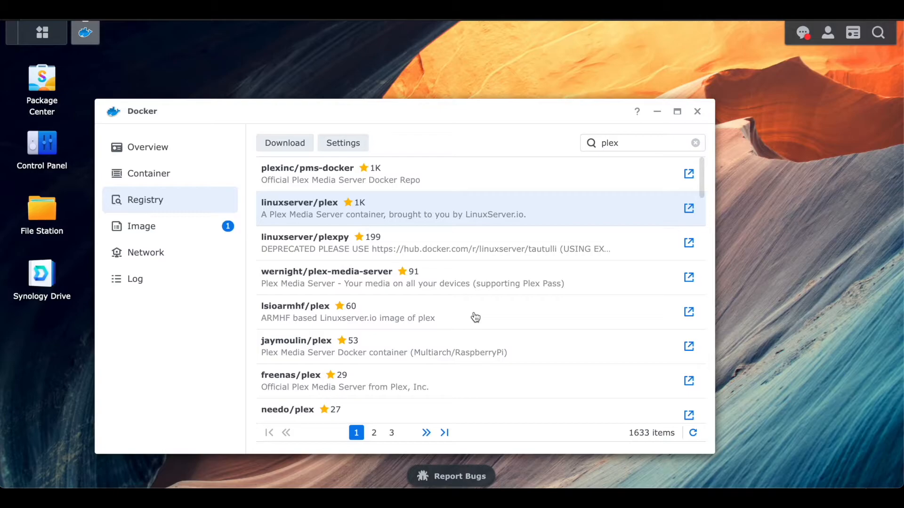
Launch the downloaded linuxserver/plex:latest image and name the new container Plex
left_click(146, 228)
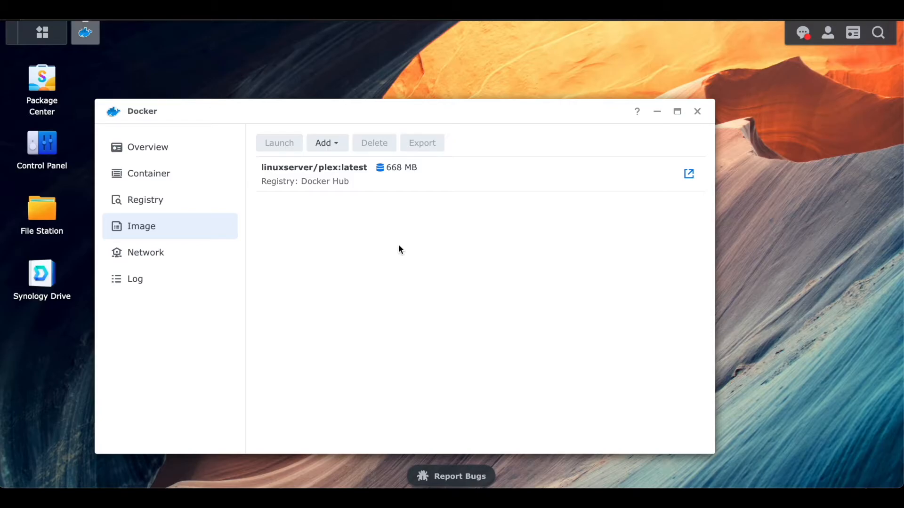
left_click(284, 178)
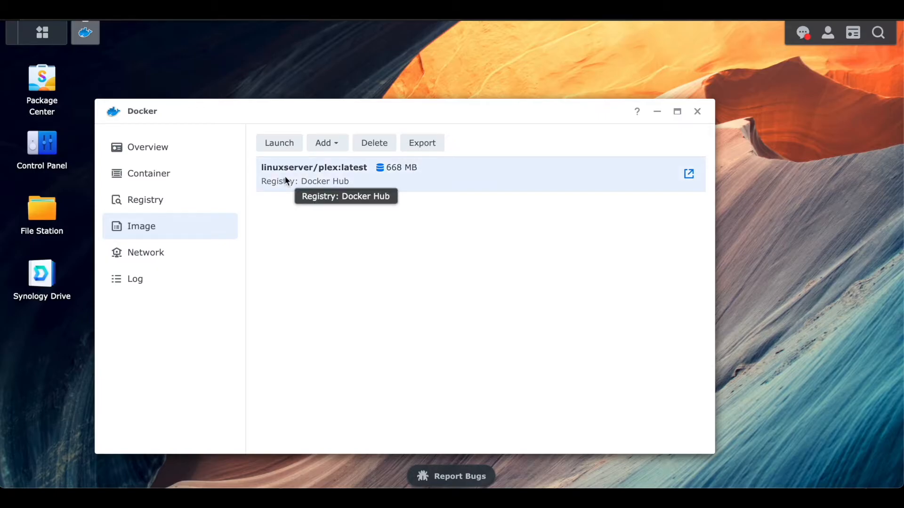
left_click(272, 149)
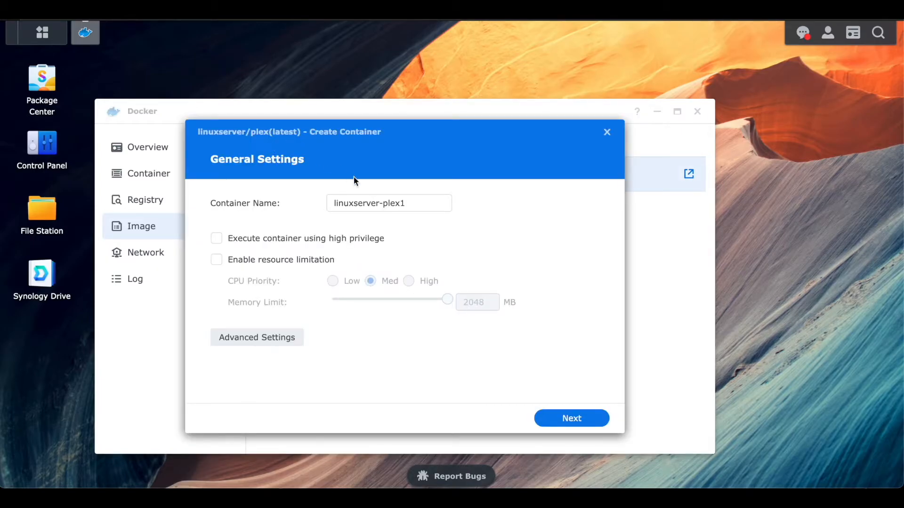
left_click_drag(419, 207, 293, 196)
type("P")
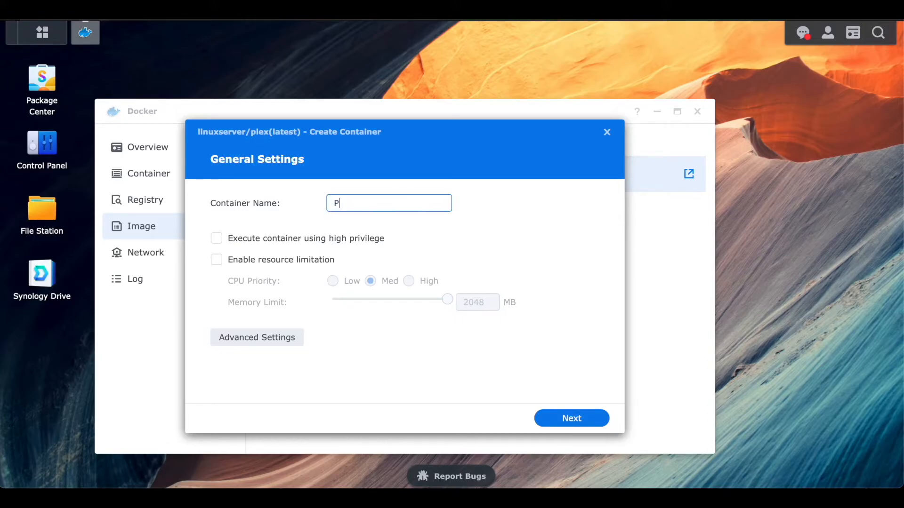
type("lex")
Open the container's advanced settings and enable auto-restart
left_click(251, 343)
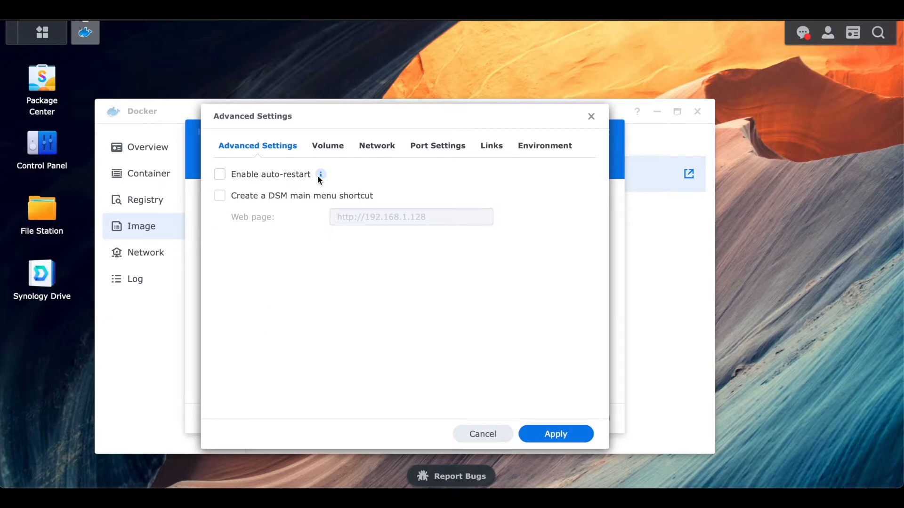
mouse_move(318, 176)
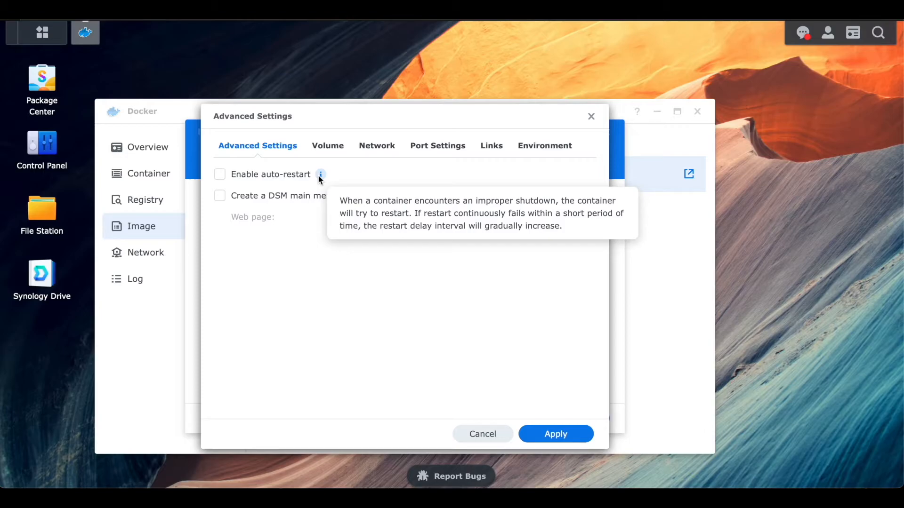
left_click(288, 174)
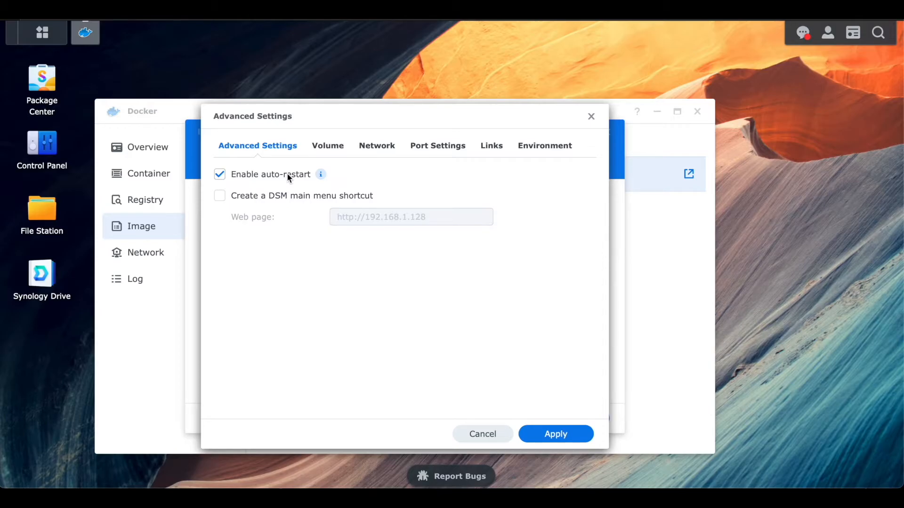
Add the Media shared folder as a volume mounted at /Media
left_click(333, 153)
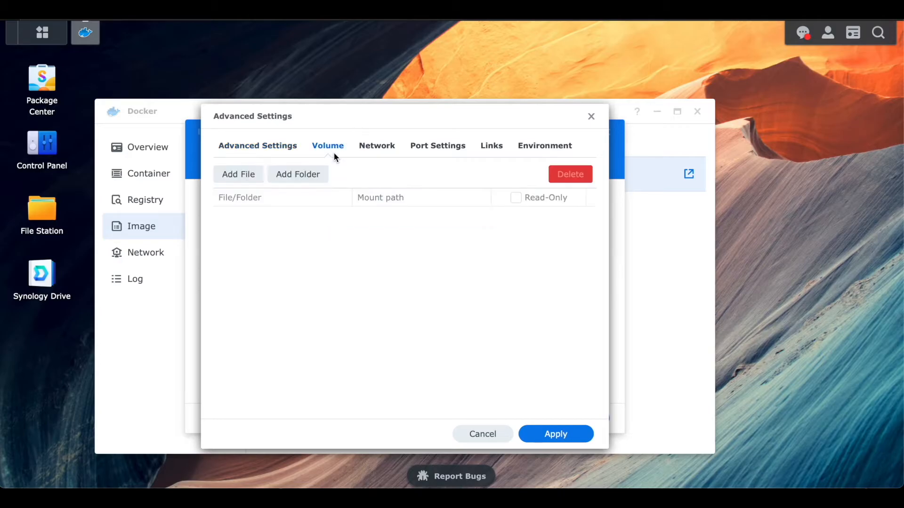
left_click(310, 174)
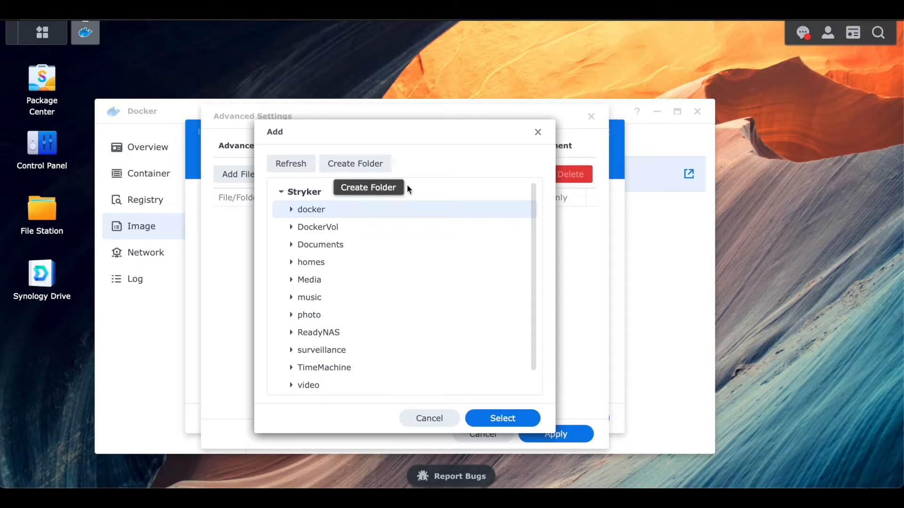
left_click(326, 287)
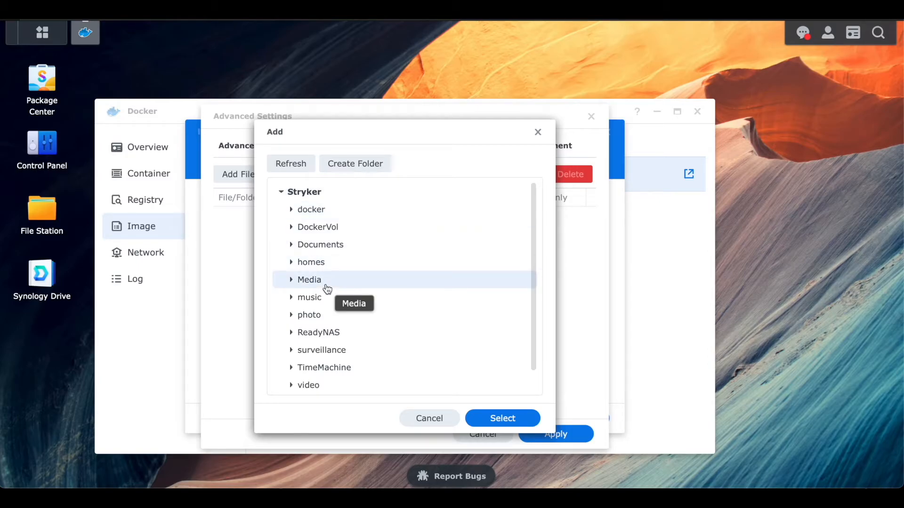
left_click(504, 419)
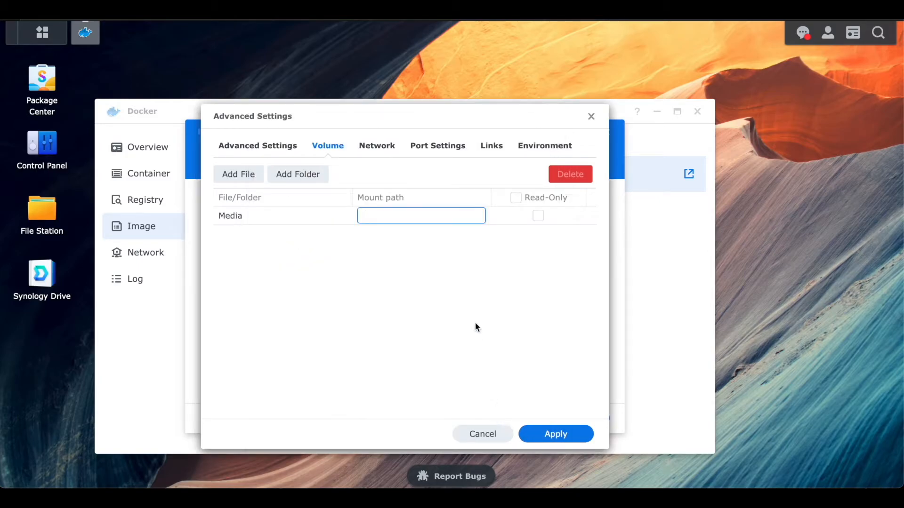
type("/Media")
left_click(387, 267)
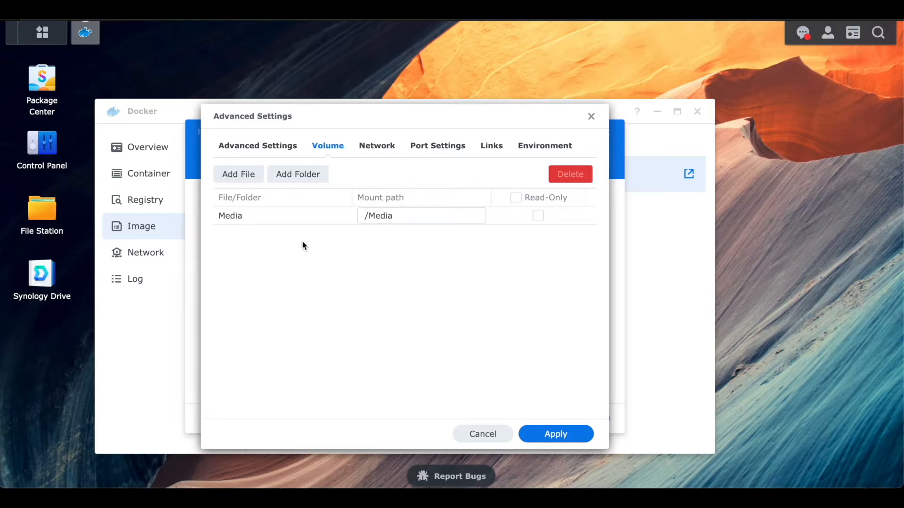
Add the DockerVol/Plex folder as a volume mounted at /config
left_click(288, 184)
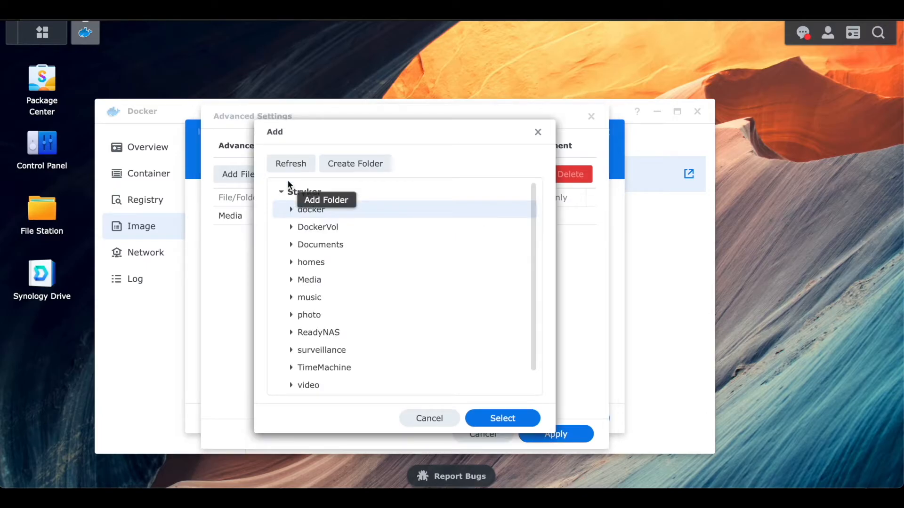
left_click(338, 234)
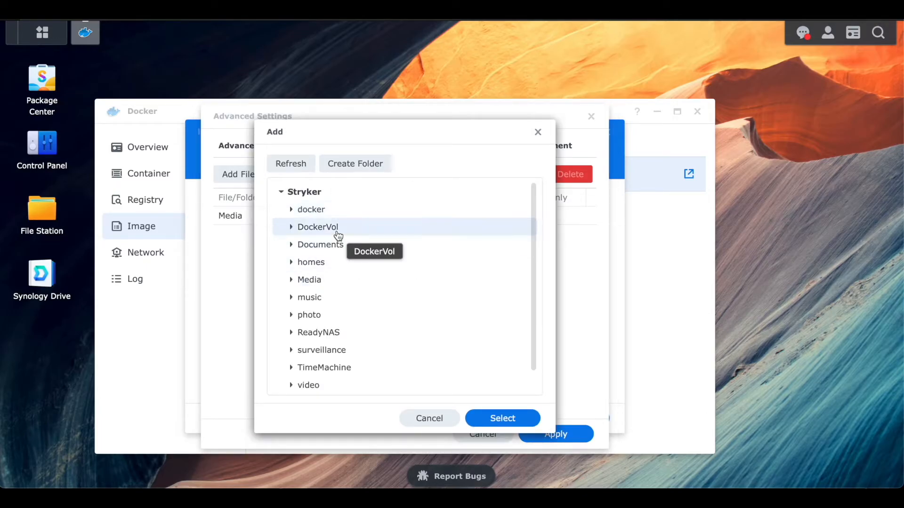
left_click(291, 228)
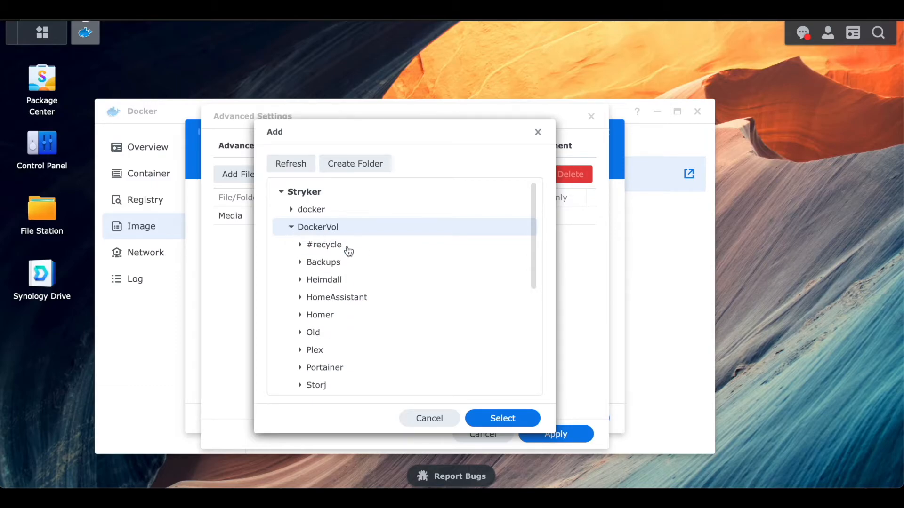
left_click(339, 352)
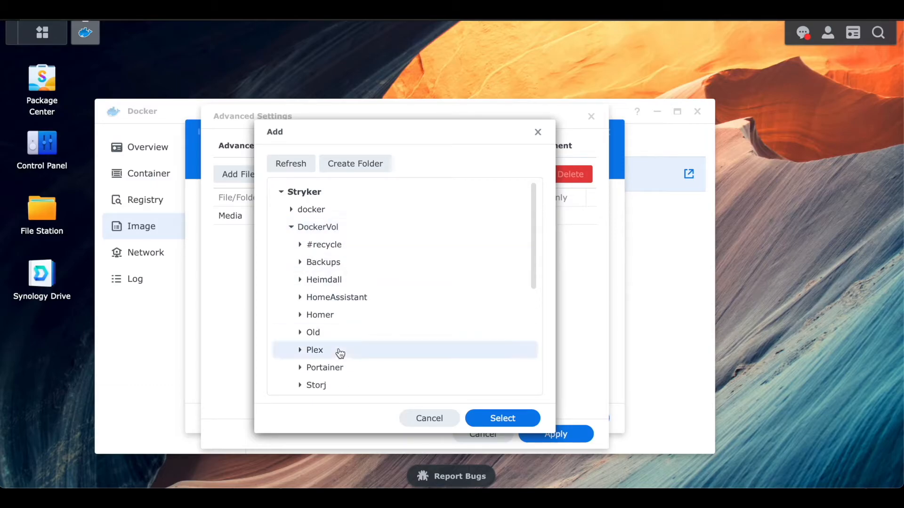
left_click(501, 418)
type("/")
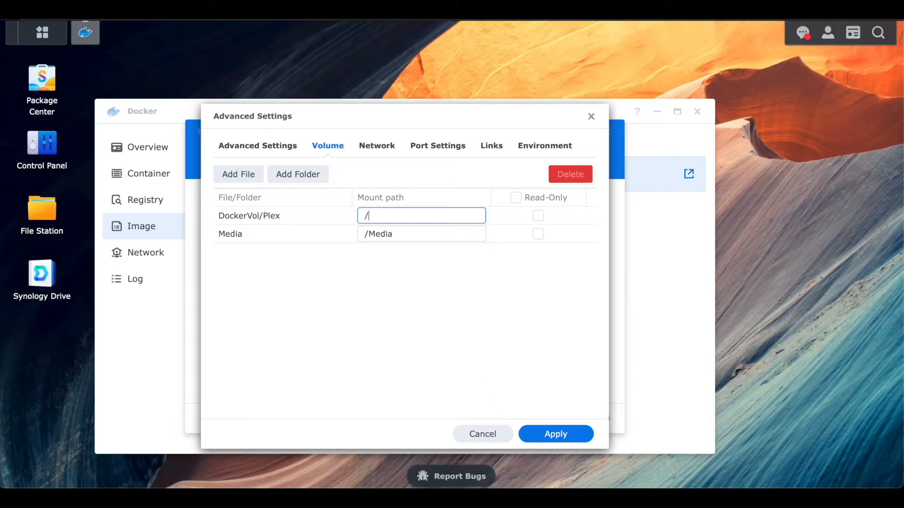
type("config")
left_click(431, 318)
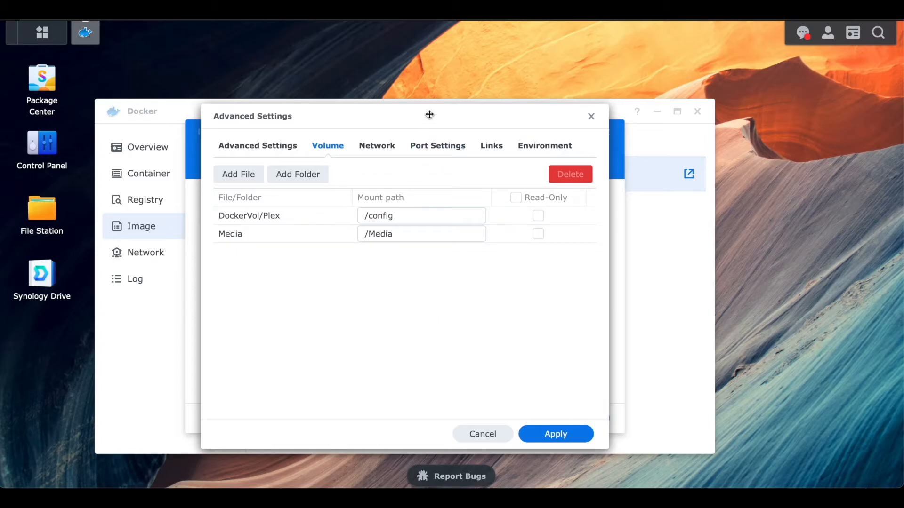
Delete every port mapping from the container's port settings
left_click(428, 149)
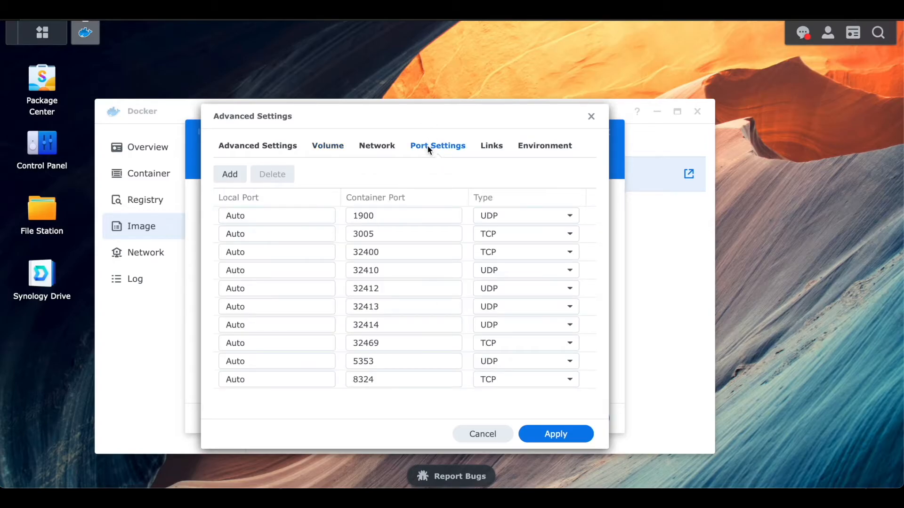
left_click(313, 220)
left_click(288, 176)
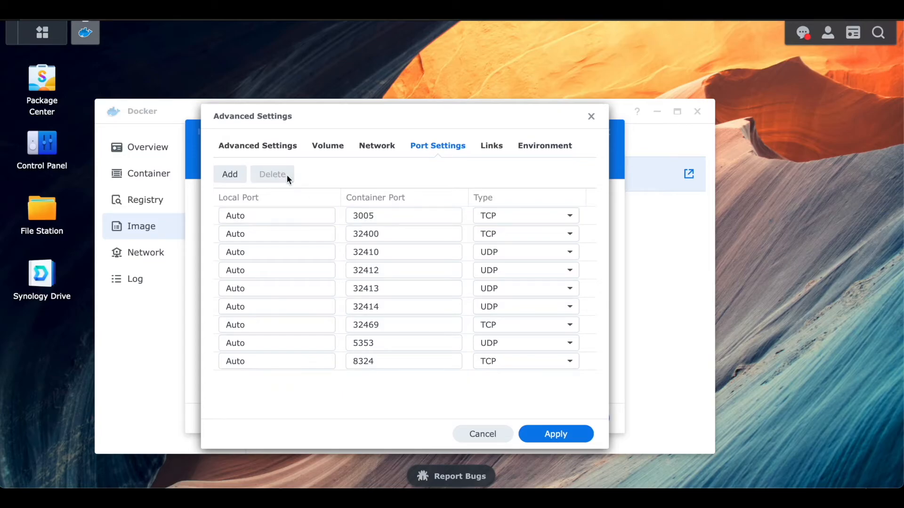
left_click(280, 219)
left_click(278, 178)
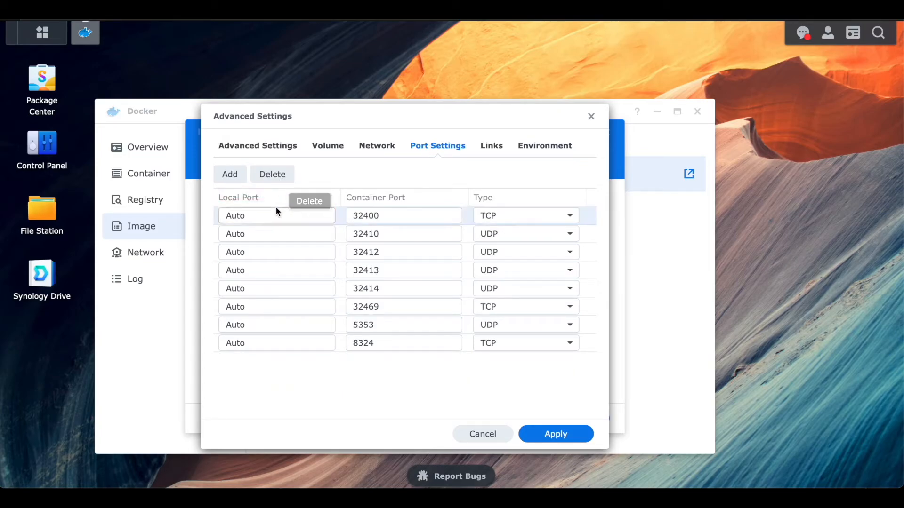
left_click(275, 212)
left_click(273, 175)
left_click(281, 216)
left_click(275, 176)
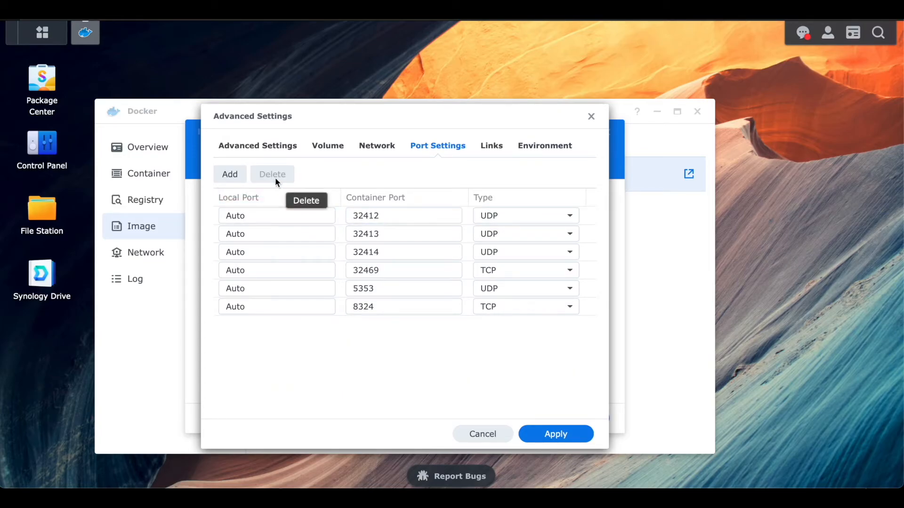
left_click(270, 214)
left_click(272, 177)
left_click(267, 215)
left_click(266, 177)
left_click(267, 216)
left_click(276, 175)
left_click(268, 213)
left_click(272, 175)
left_click(267, 222)
left_click(273, 174)
left_click(277, 217)
left_click(279, 175)
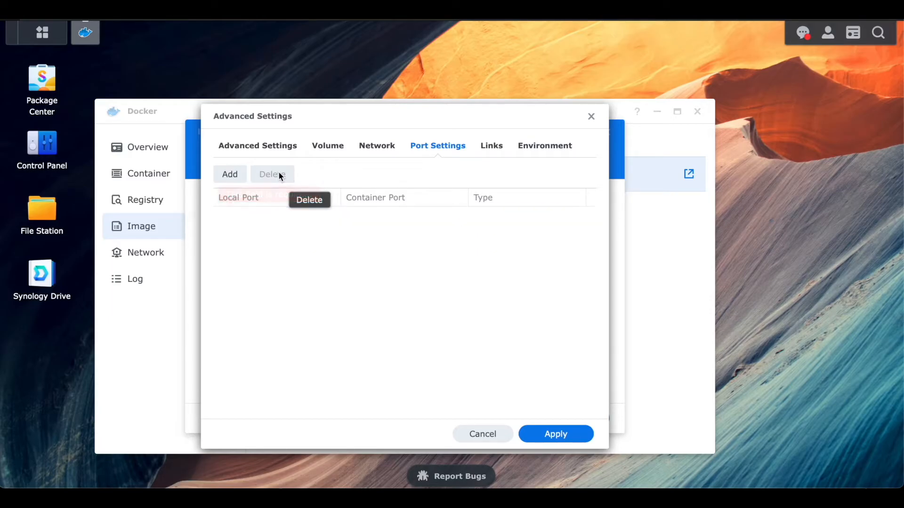
Set the container to use the same network as the Docker host
left_click(382, 147)
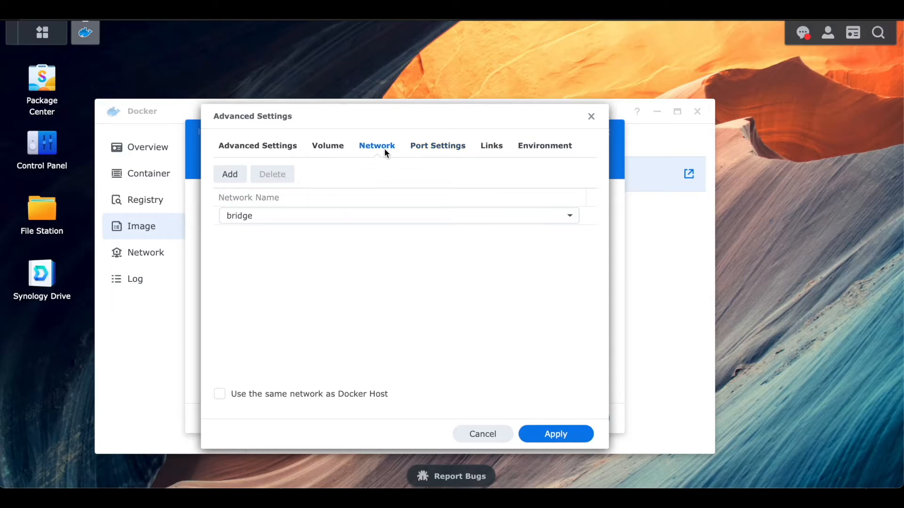
left_click(219, 395)
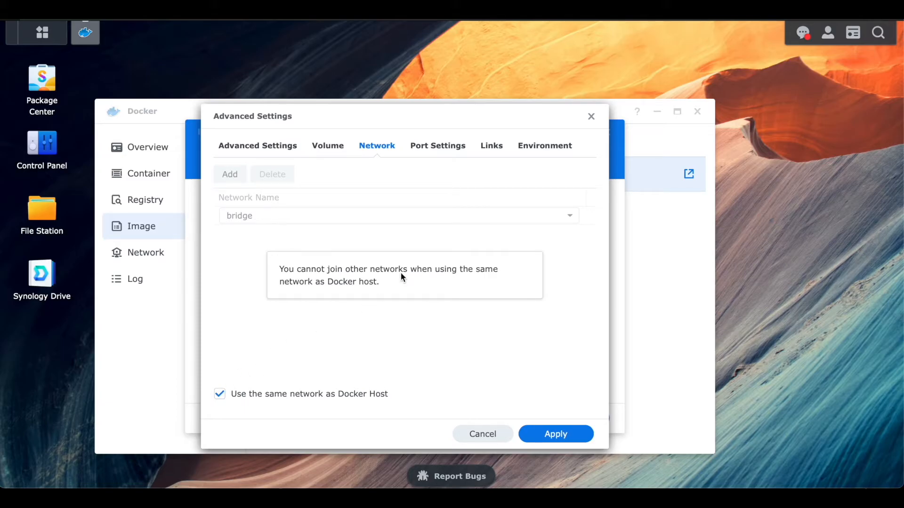
Add an environment variable PUID with the value 1000
left_click(502, 146)
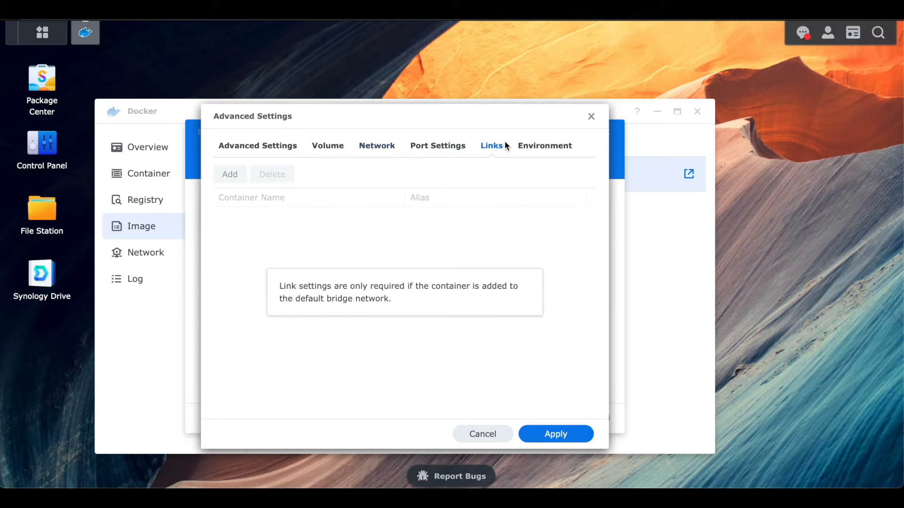
left_click(539, 149)
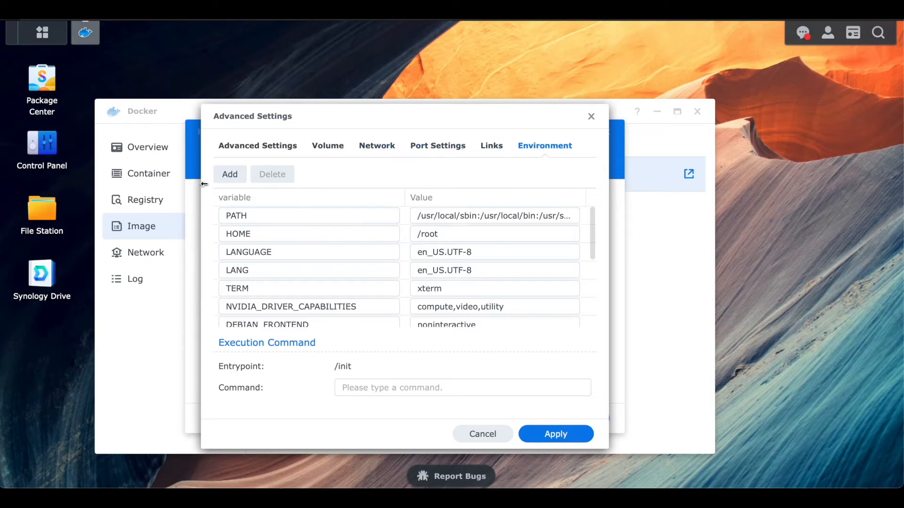
left_click(226, 176)
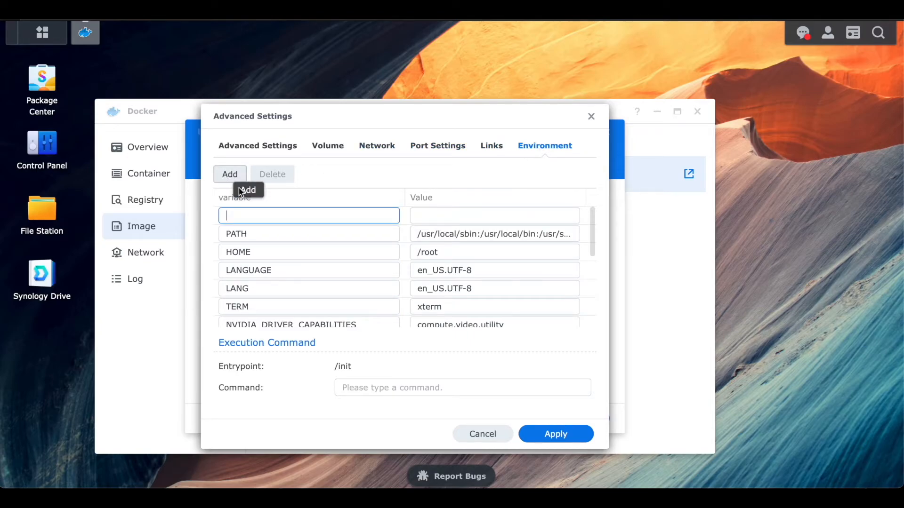
type("PUID")
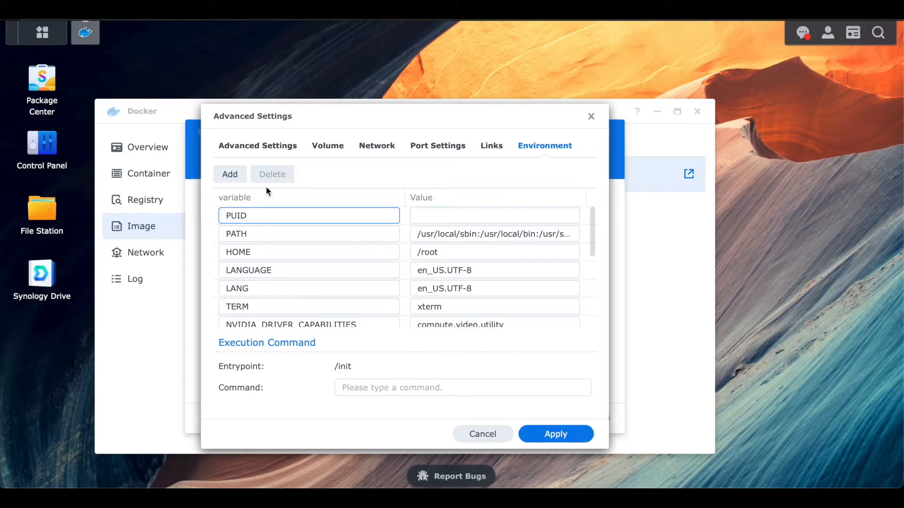
left_click(434, 215)
left_click(433, 212)
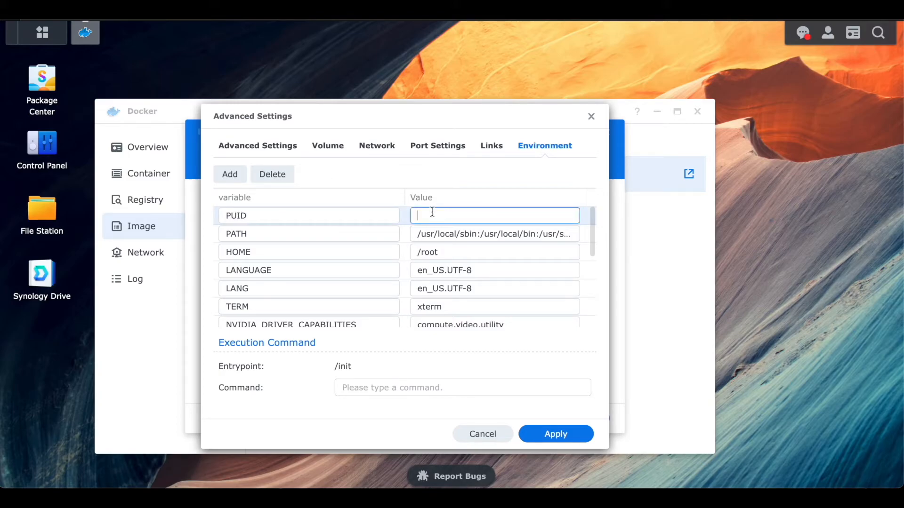
type("1000")
Add an environment variable PGID with the value 1000
left_click(232, 176)
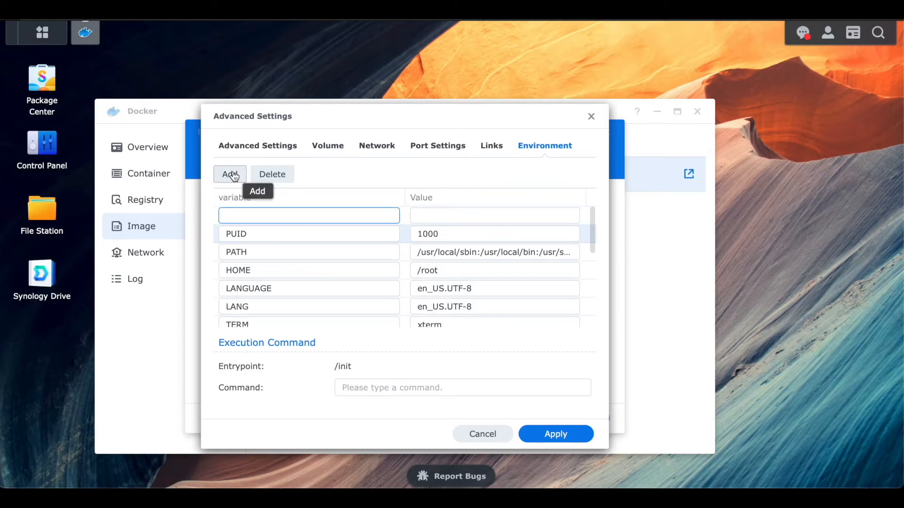
type("PGID")
left_click(431, 215)
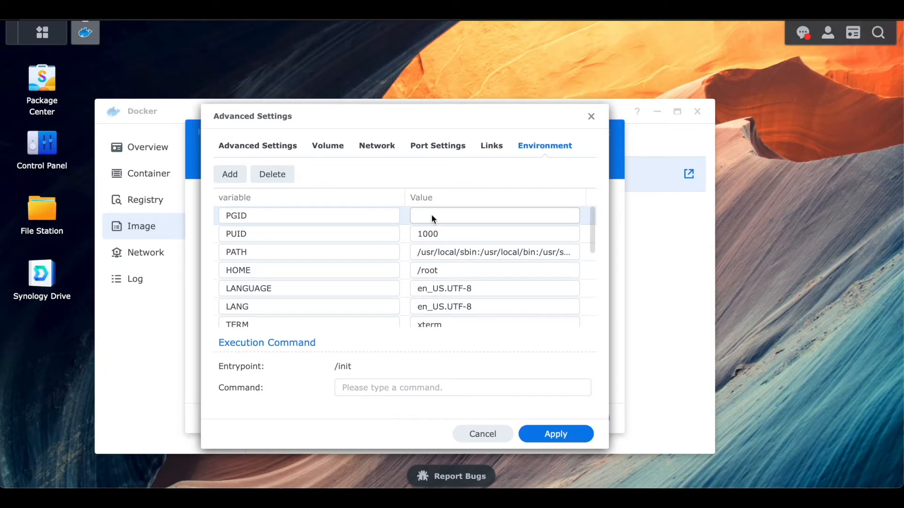
left_click(441, 216)
type("1000")
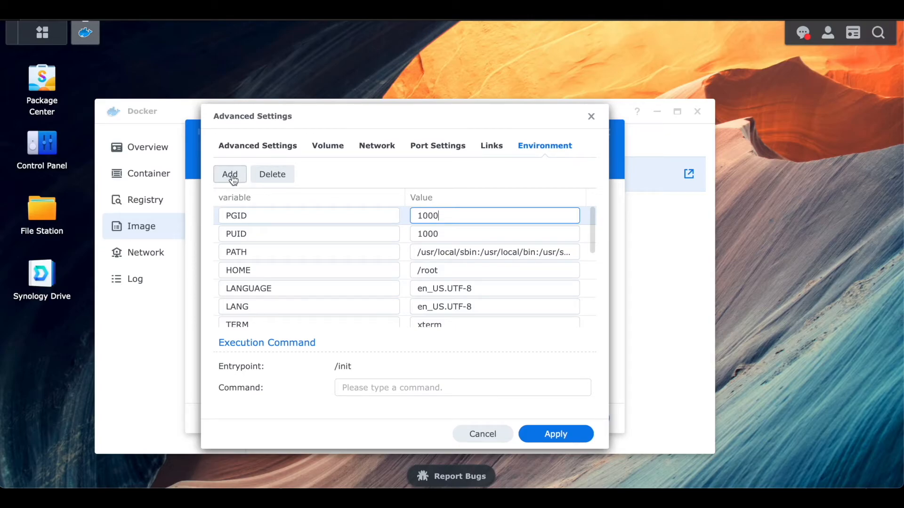
Add an environment variable VERSION with the value docker and apply the advanced settings
left_click(229, 175)
type("VERSION")
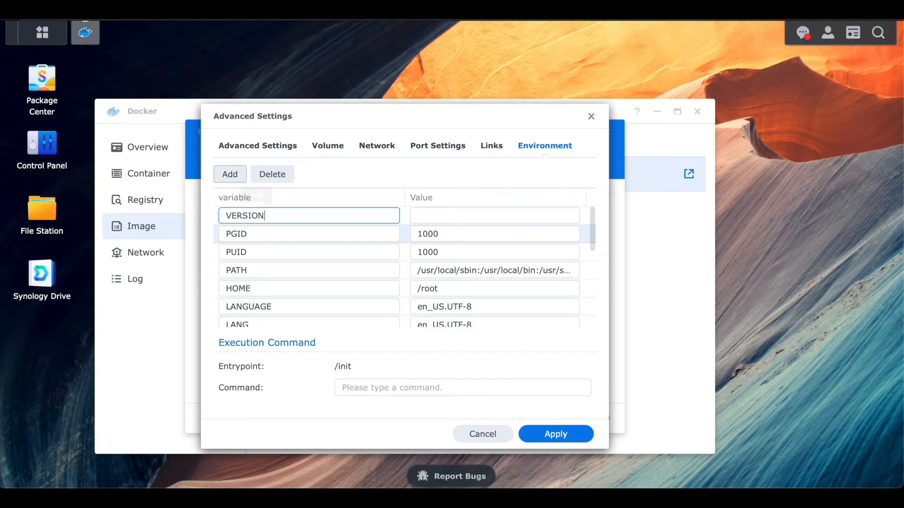
left_click(456, 219)
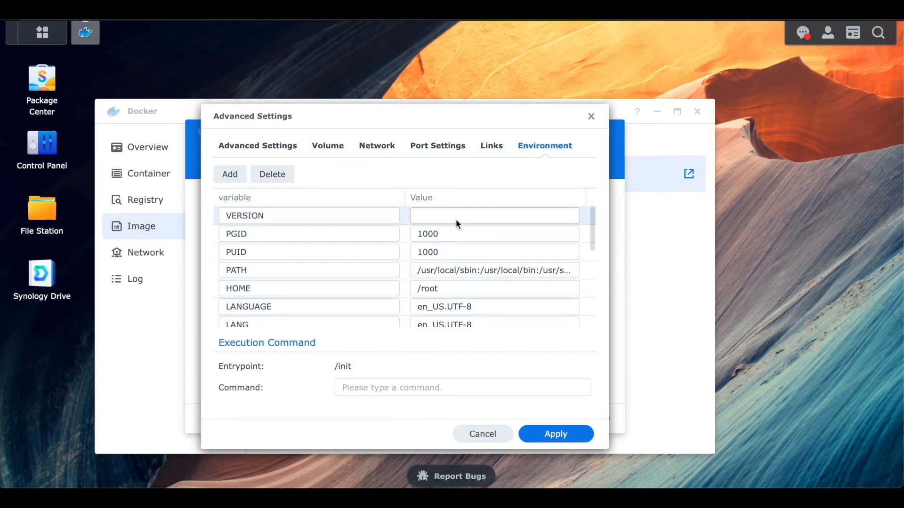
left_click(452, 215)
type("d")
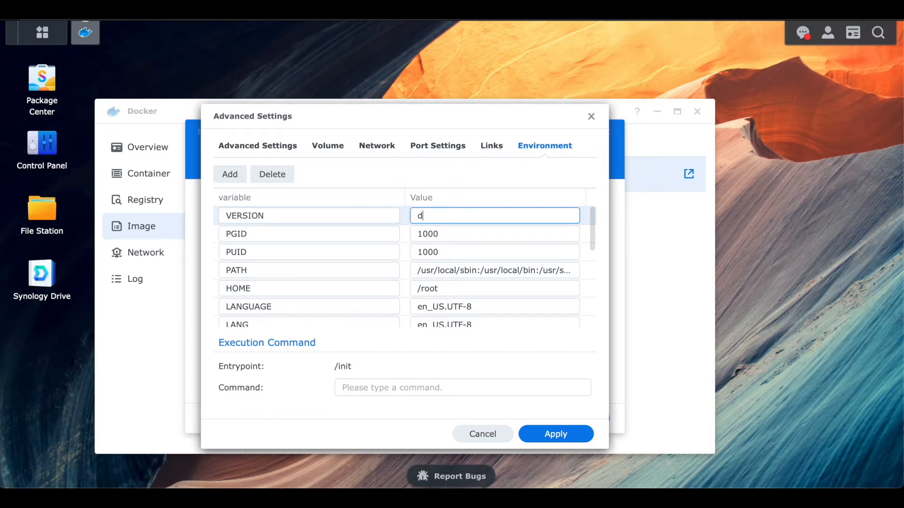
type("ocker")
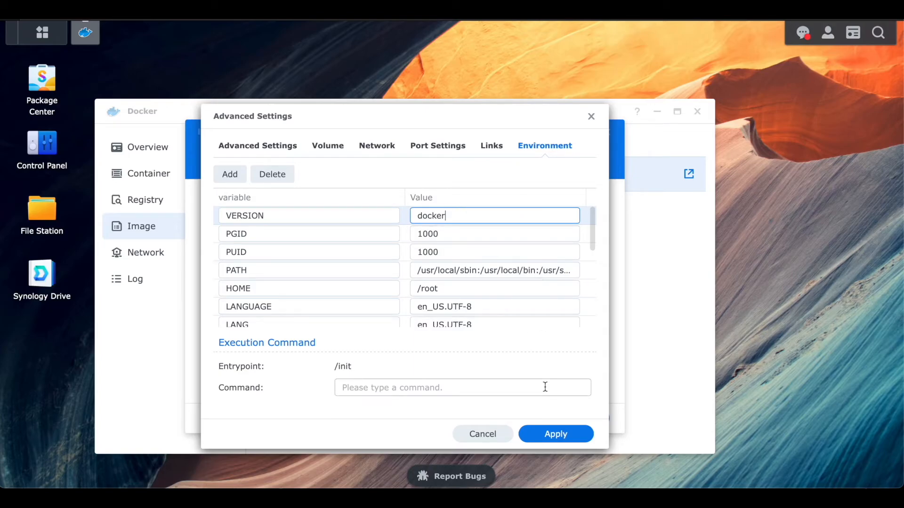
left_click(559, 439)
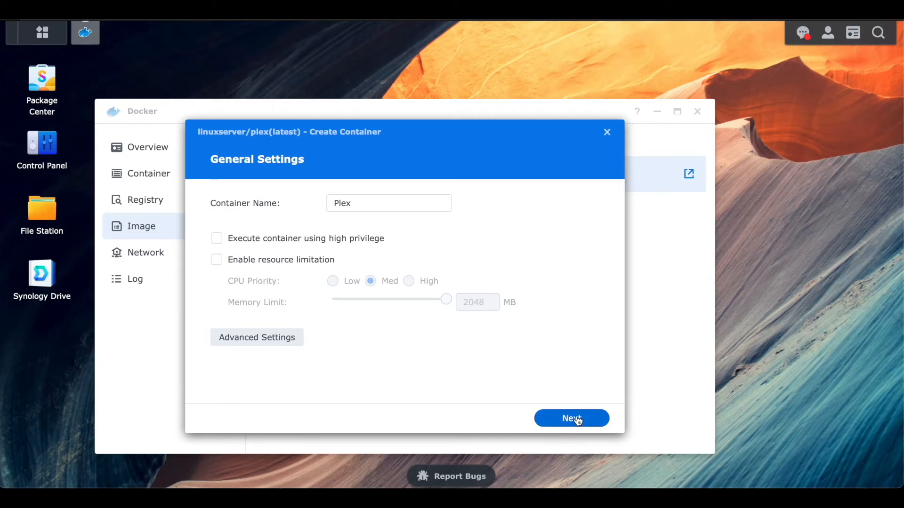
Review the container summary and finish creating the Plex container
left_click(599, 422)
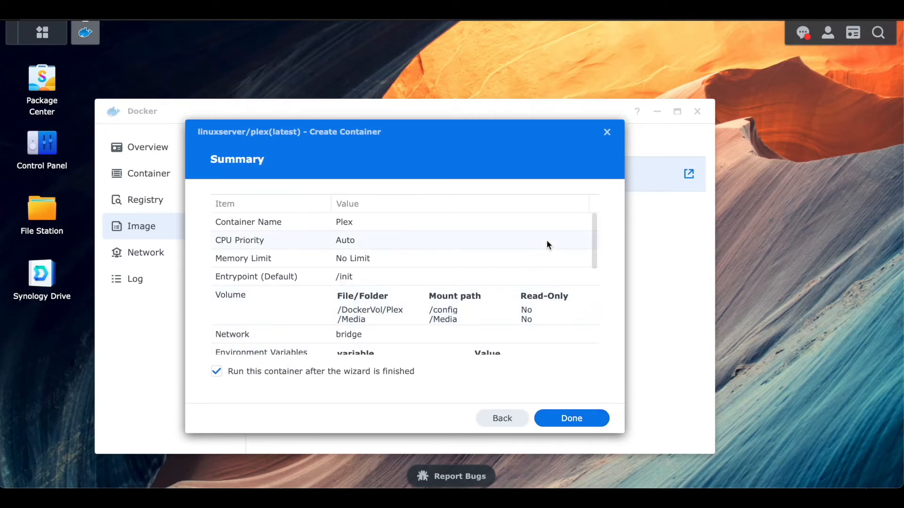
scroll(547, 241, "down", 2)
scroll(547, 244, "down", 5)
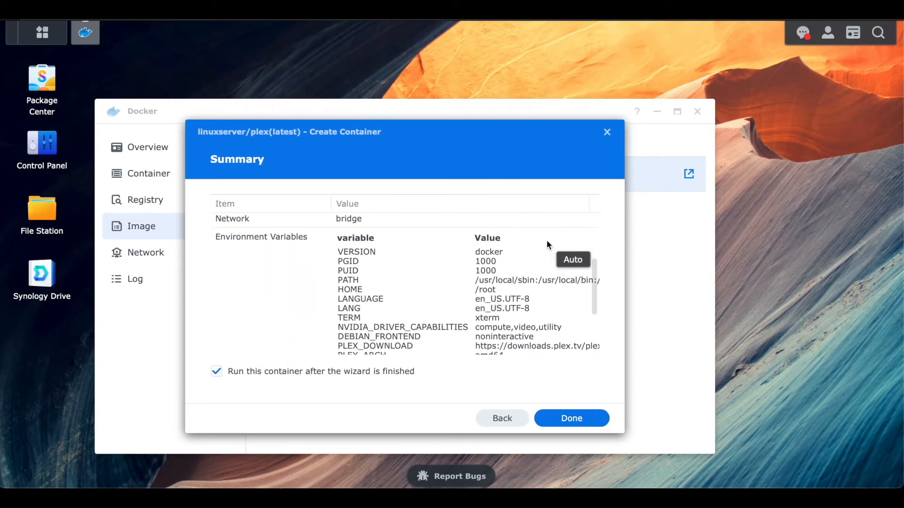
scroll(546, 244, "down", 3)
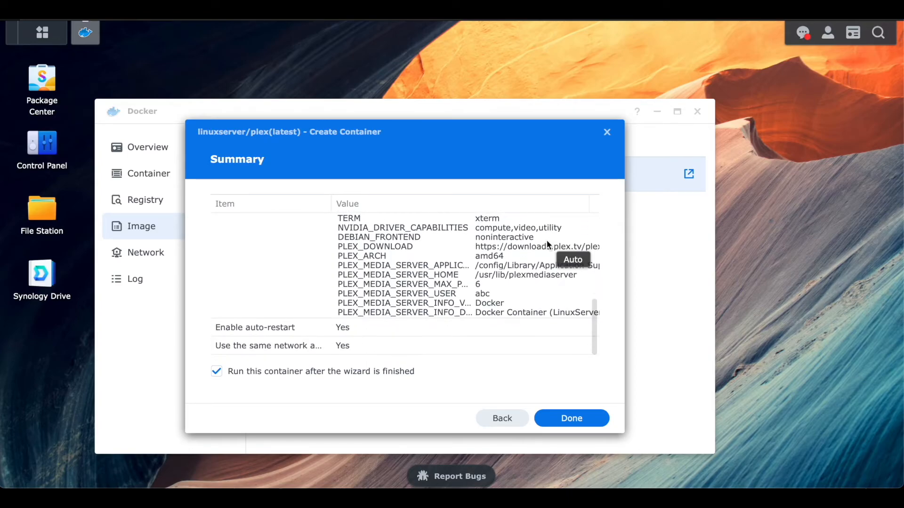
scroll(547, 243, "up", 3)
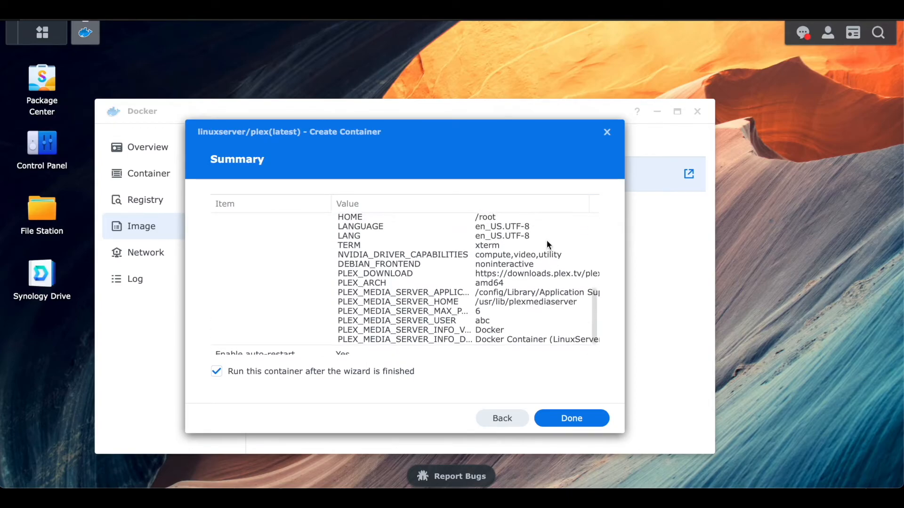
scroll(546, 244, "up", 5)
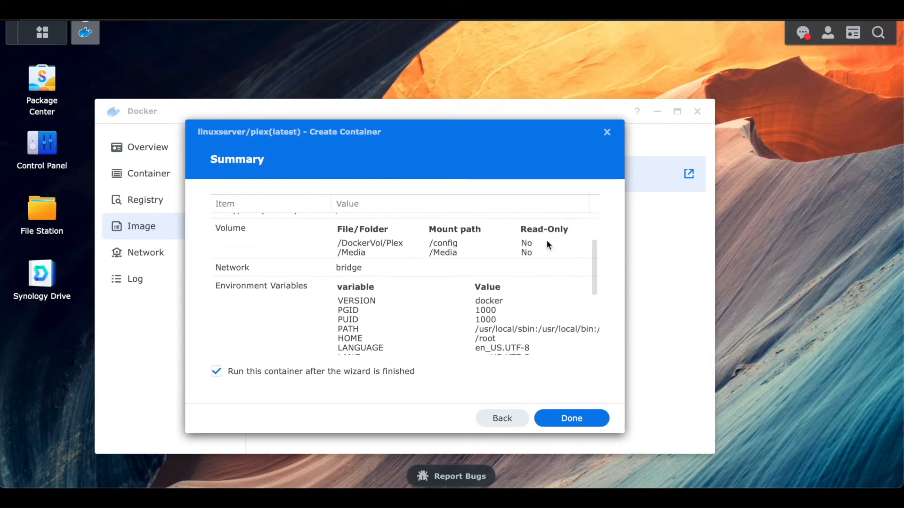
scroll(546, 245, "up", 1)
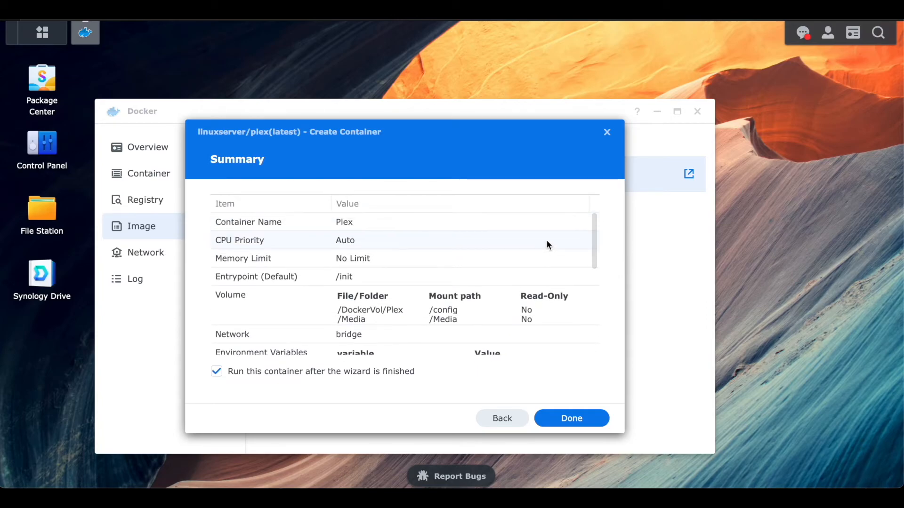
left_click(584, 423)
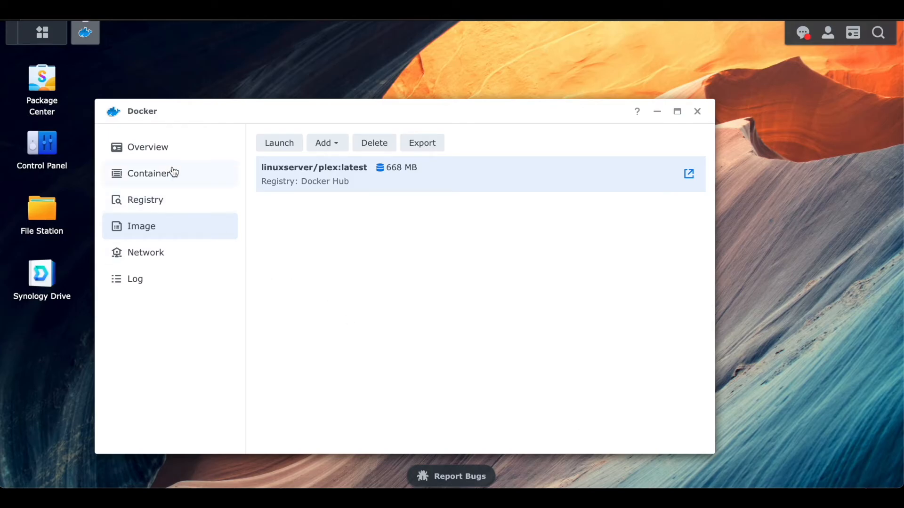
Open the Plex web interface and dismiss the introduction and Plex Pass screens
left_click(157, 173)
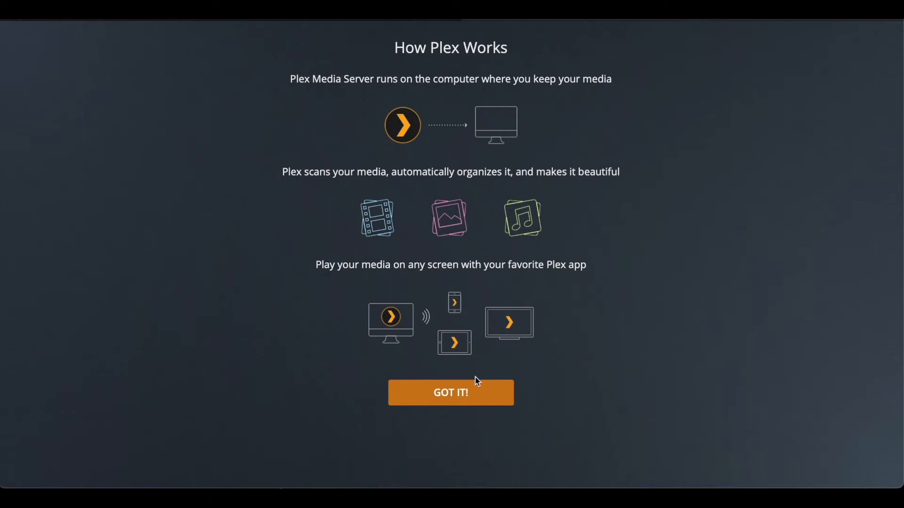
left_click(476, 392)
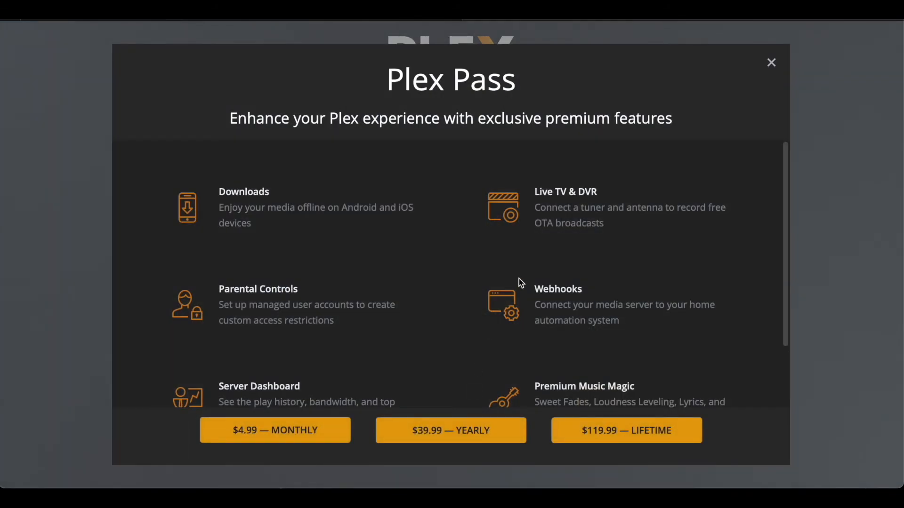
left_click(772, 63)
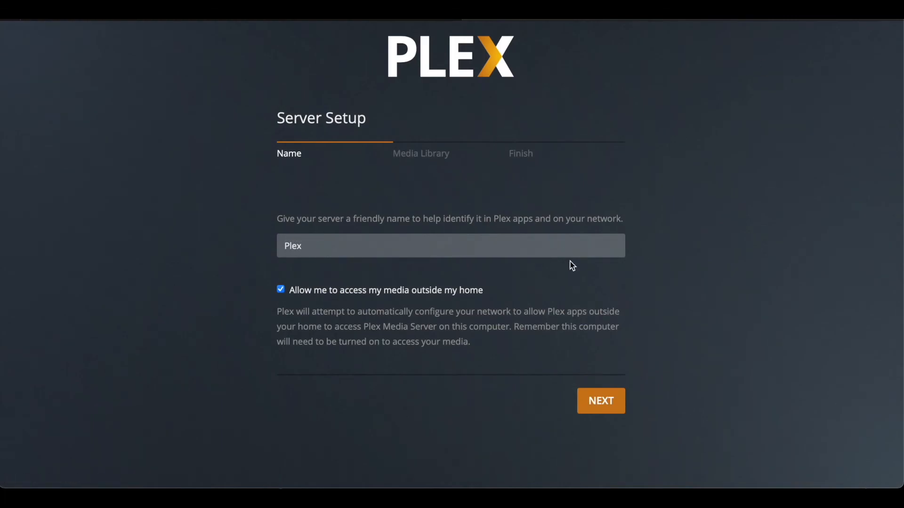
Keep the server name Plex and add a Movies library using the /Media folder
left_click(613, 408)
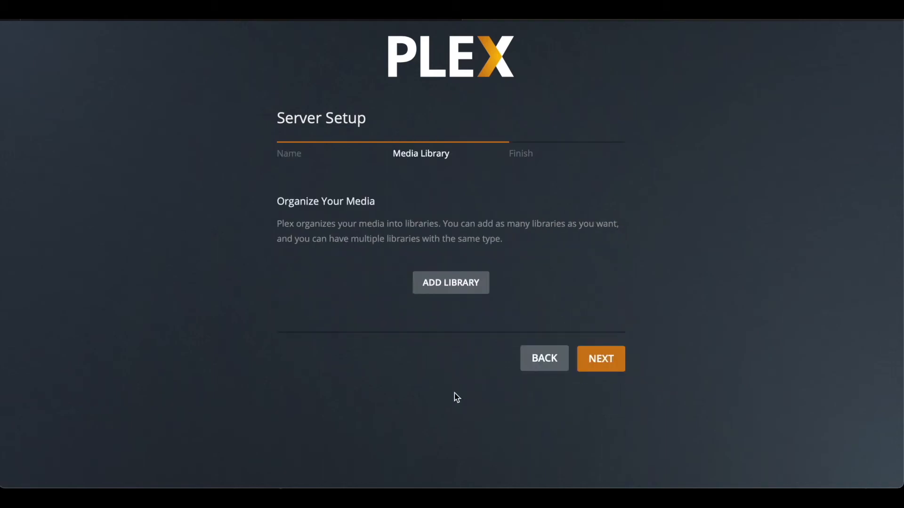
left_click(476, 292)
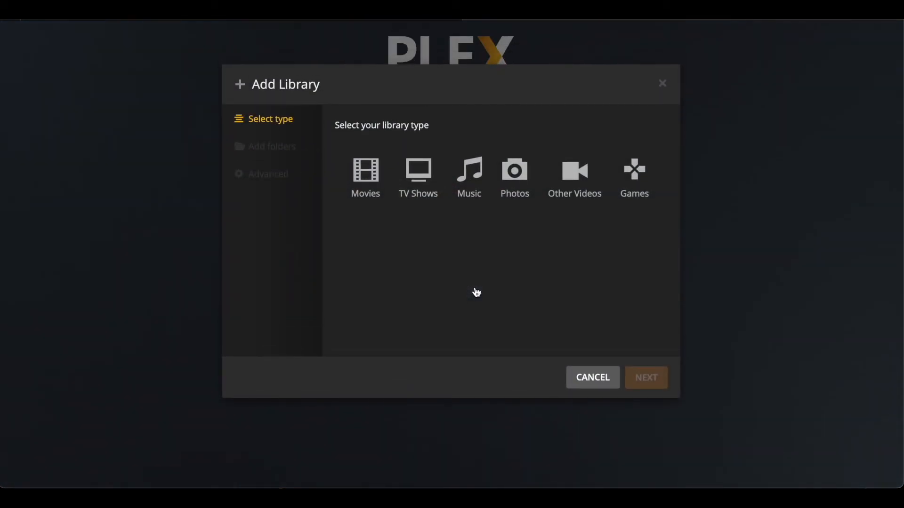
left_click(376, 187)
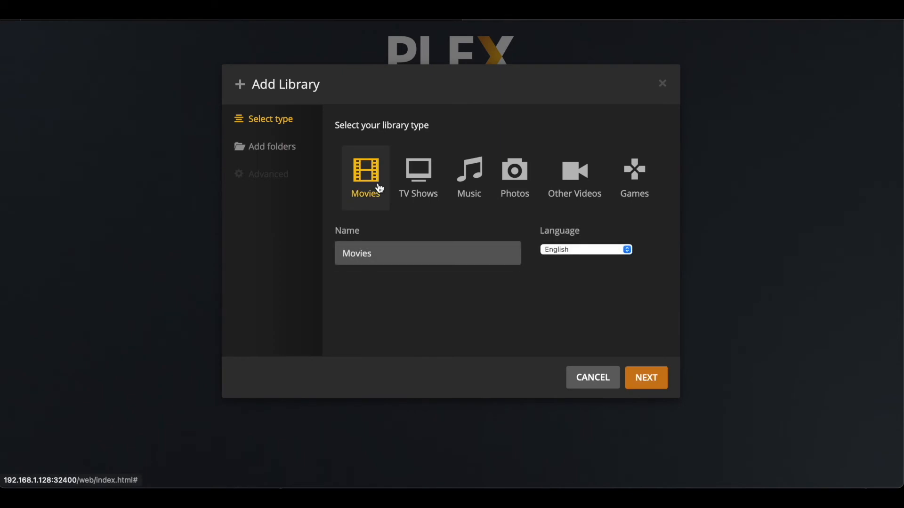
left_click(645, 381)
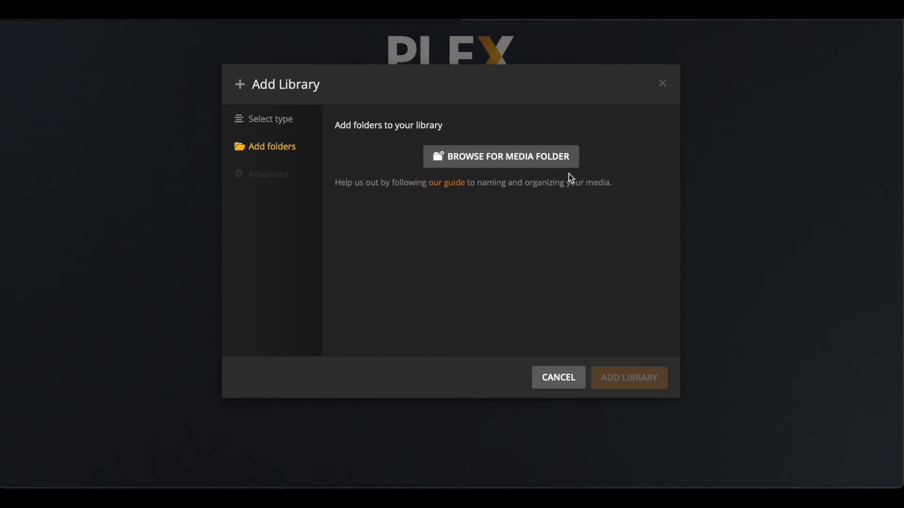
left_click(567, 166)
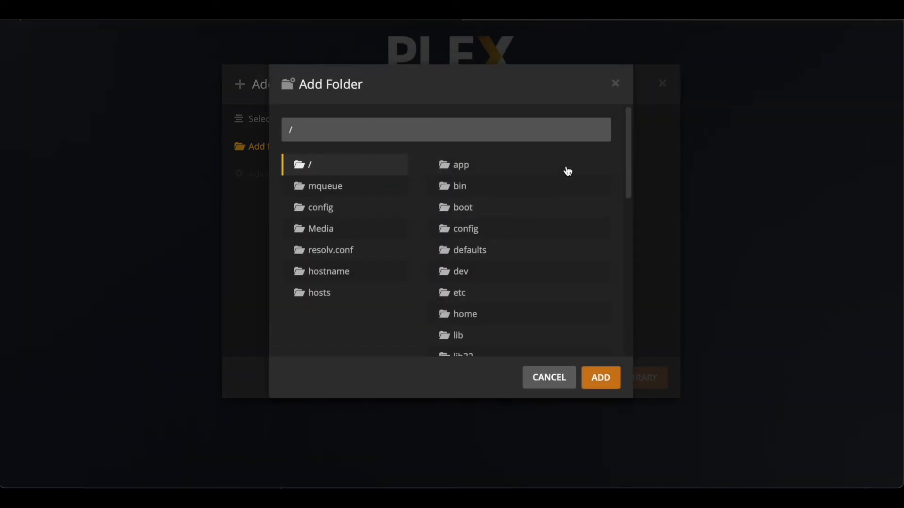
left_click(367, 234)
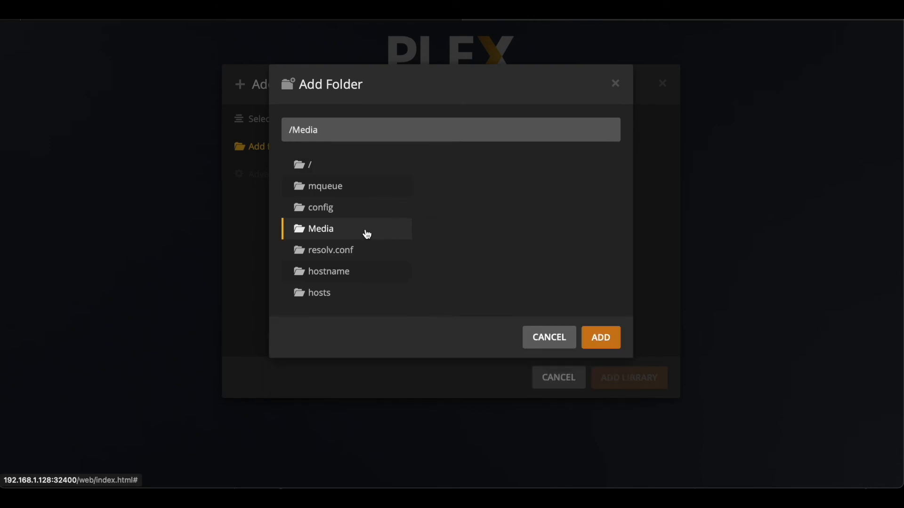
left_click(595, 338)
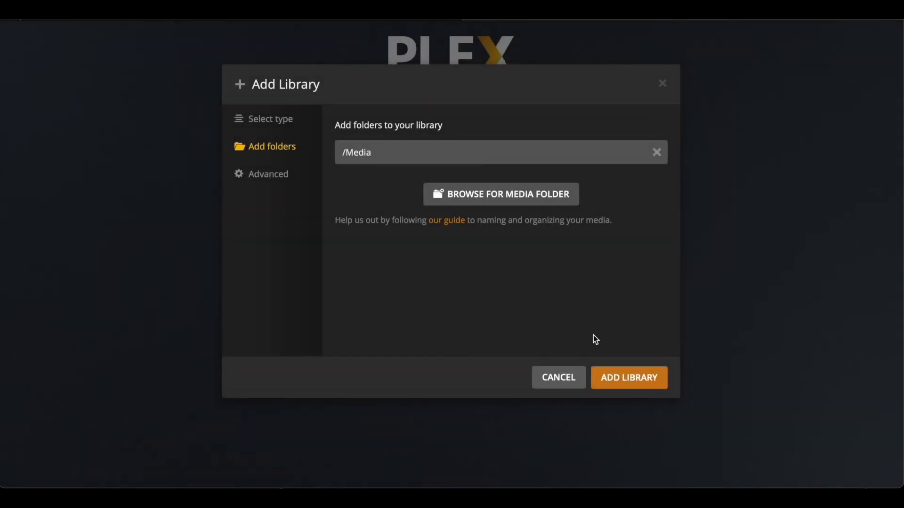
left_click(619, 382)
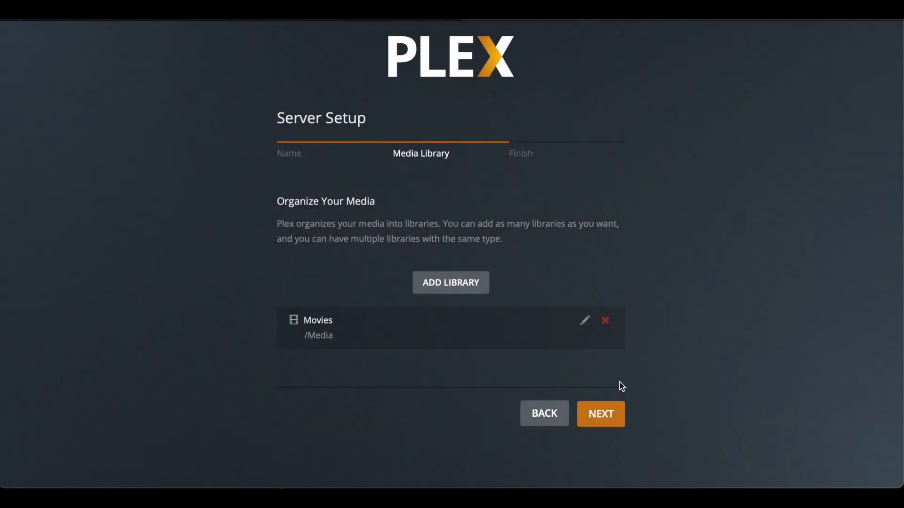
Finish the server setup and open the Movies library
left_click(620, 425)
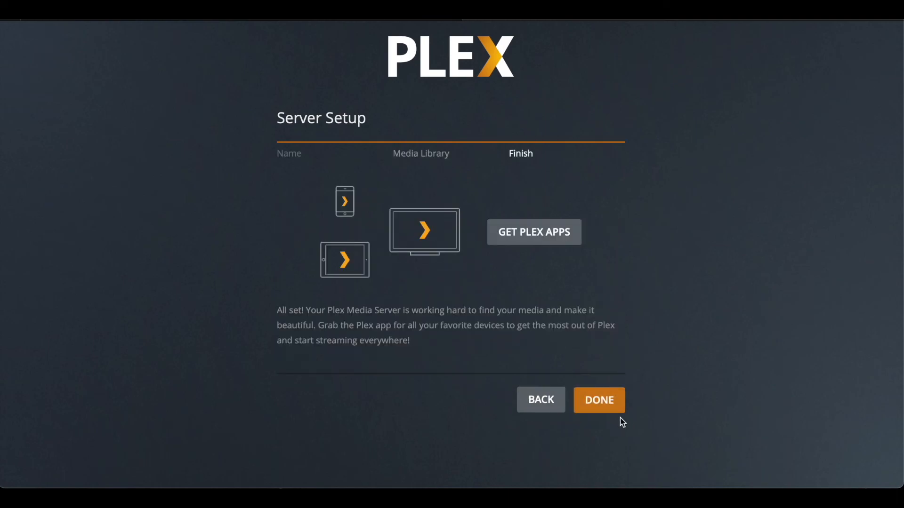
left_click(601, 406)
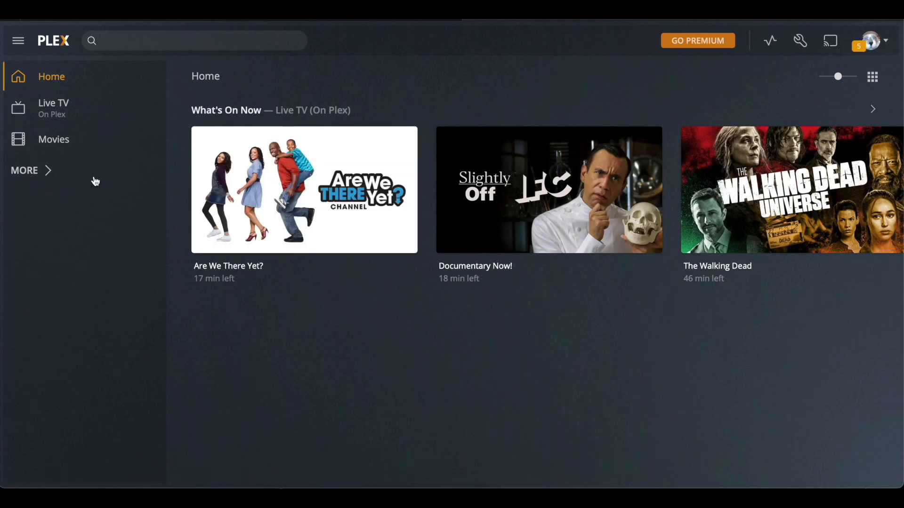
left_click(95, 141)
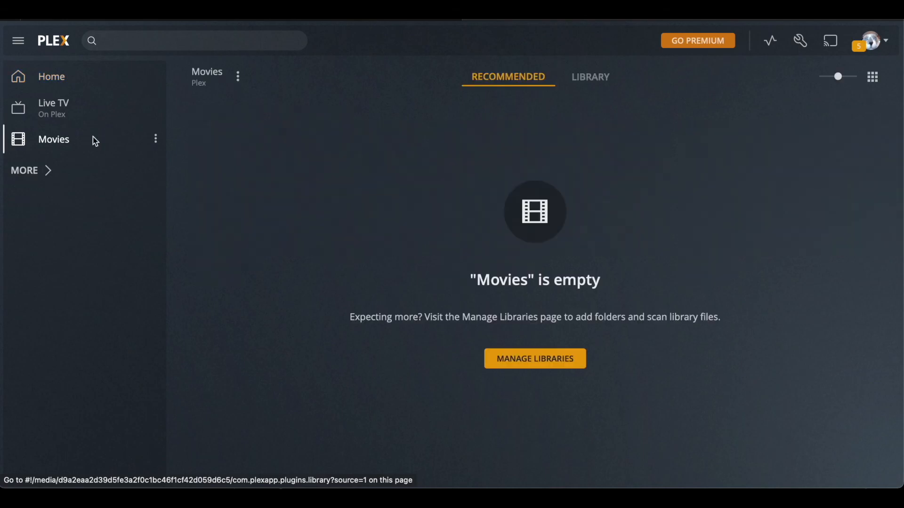